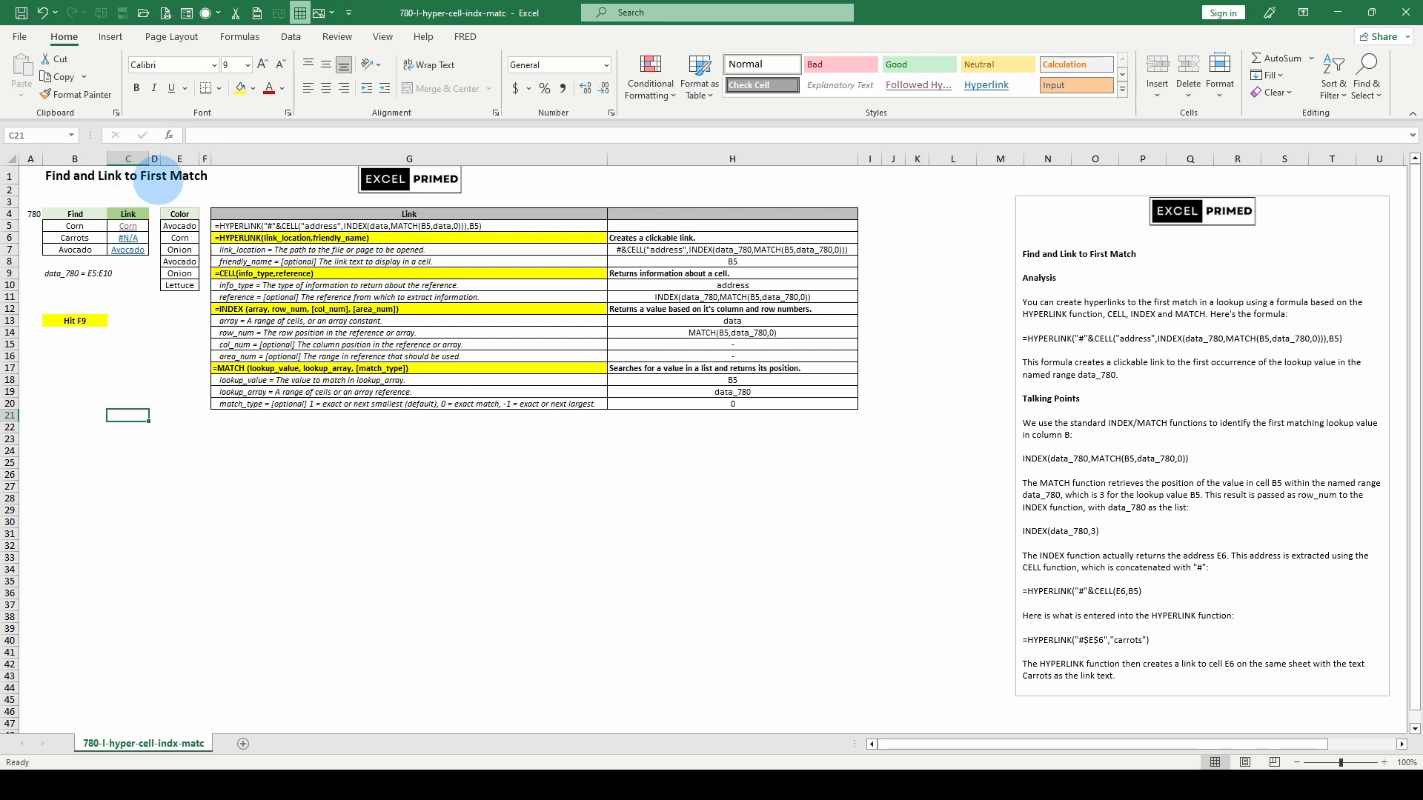
Follow the Corn and Avocado links in the Link column to their first matches in the Color list.
mouse_move(121, 235)
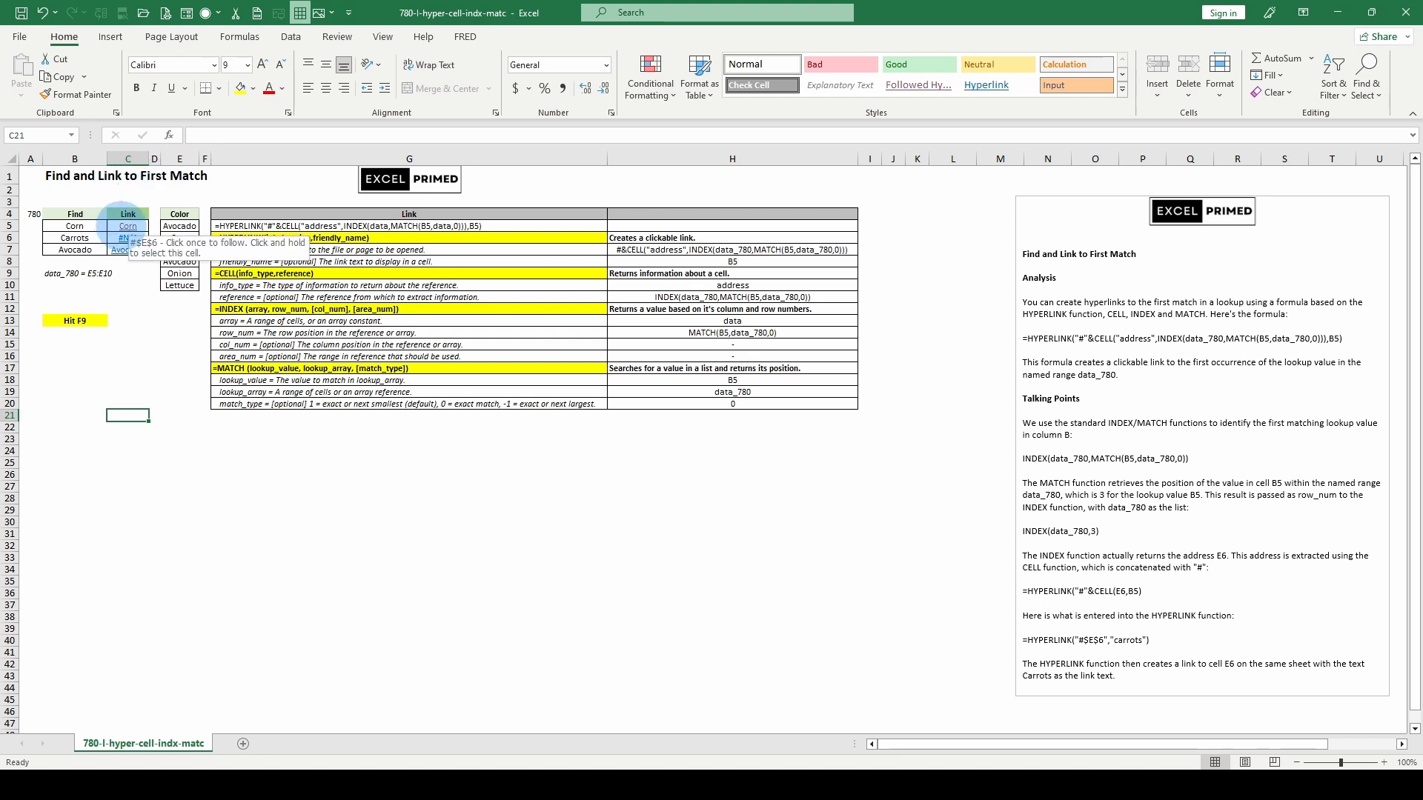
left_click(123, 238)
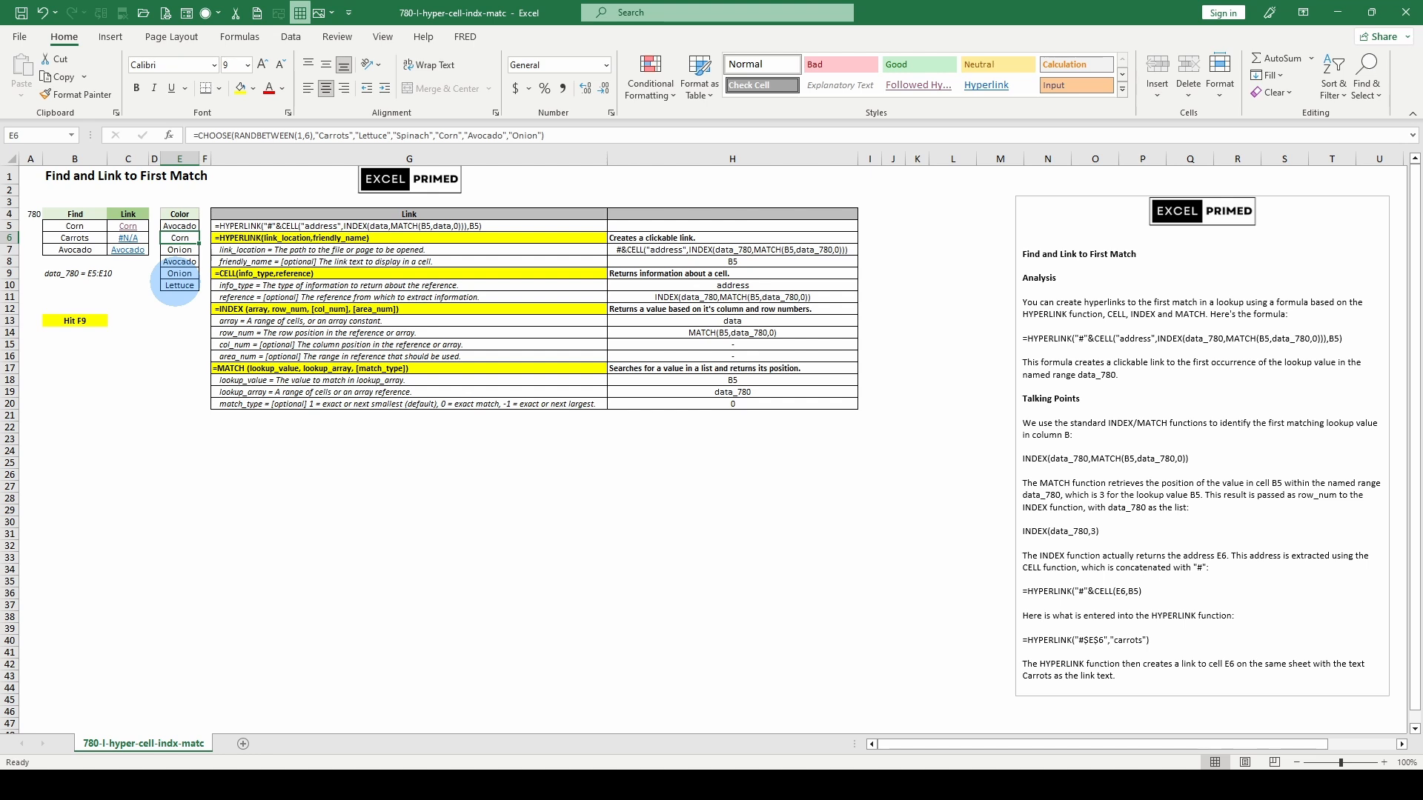
scroll(348, 534, "down", 10)
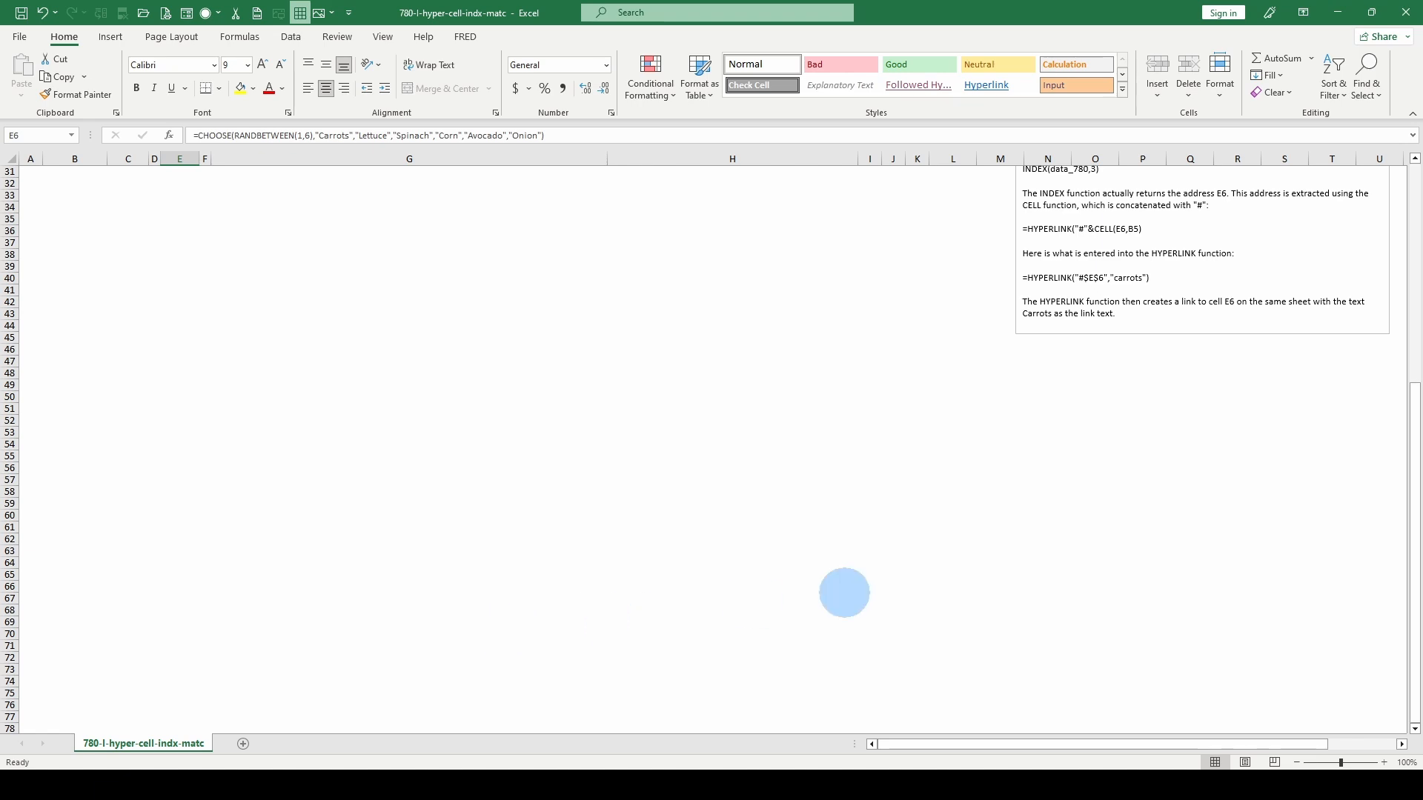
scroll(815, 667, "up", 10)
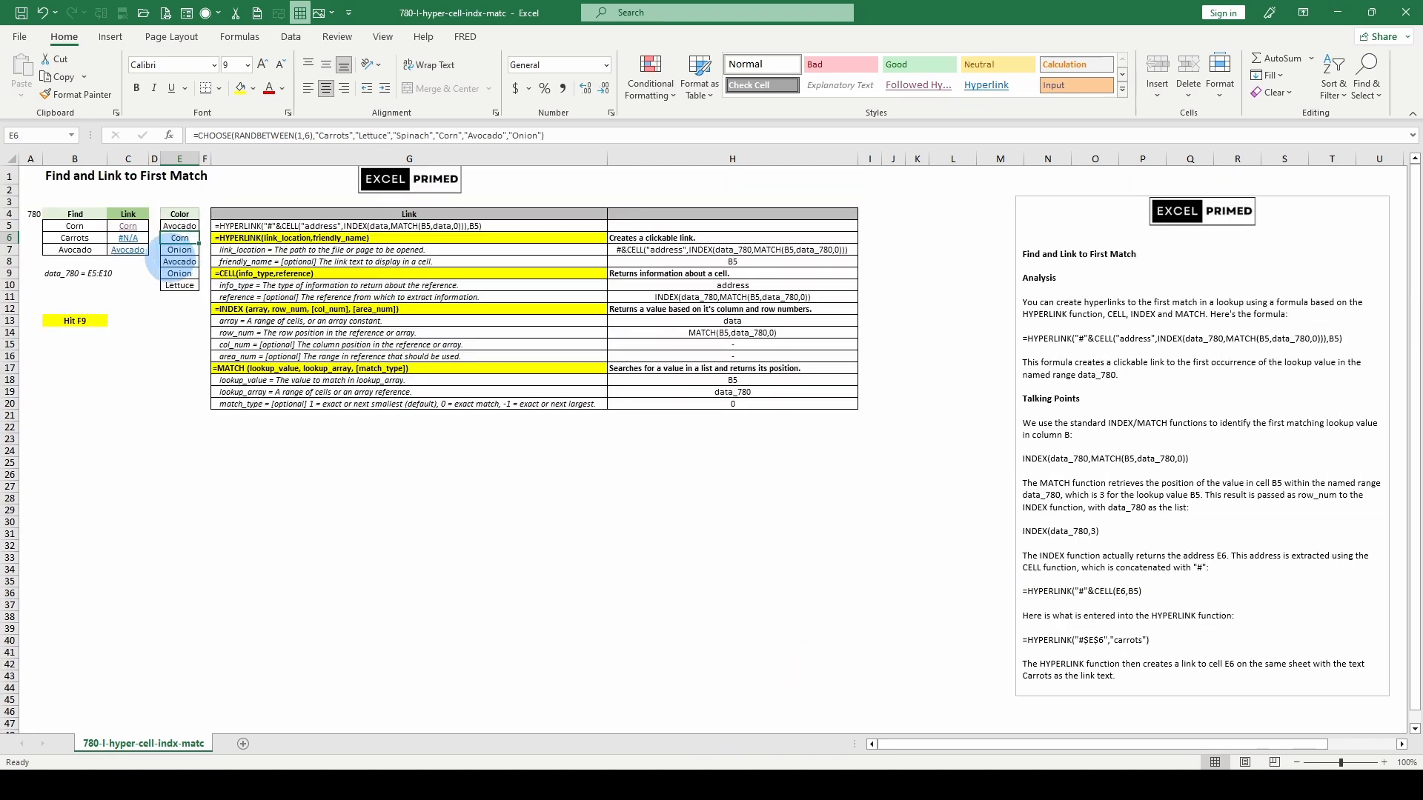
left_click(128, 251)
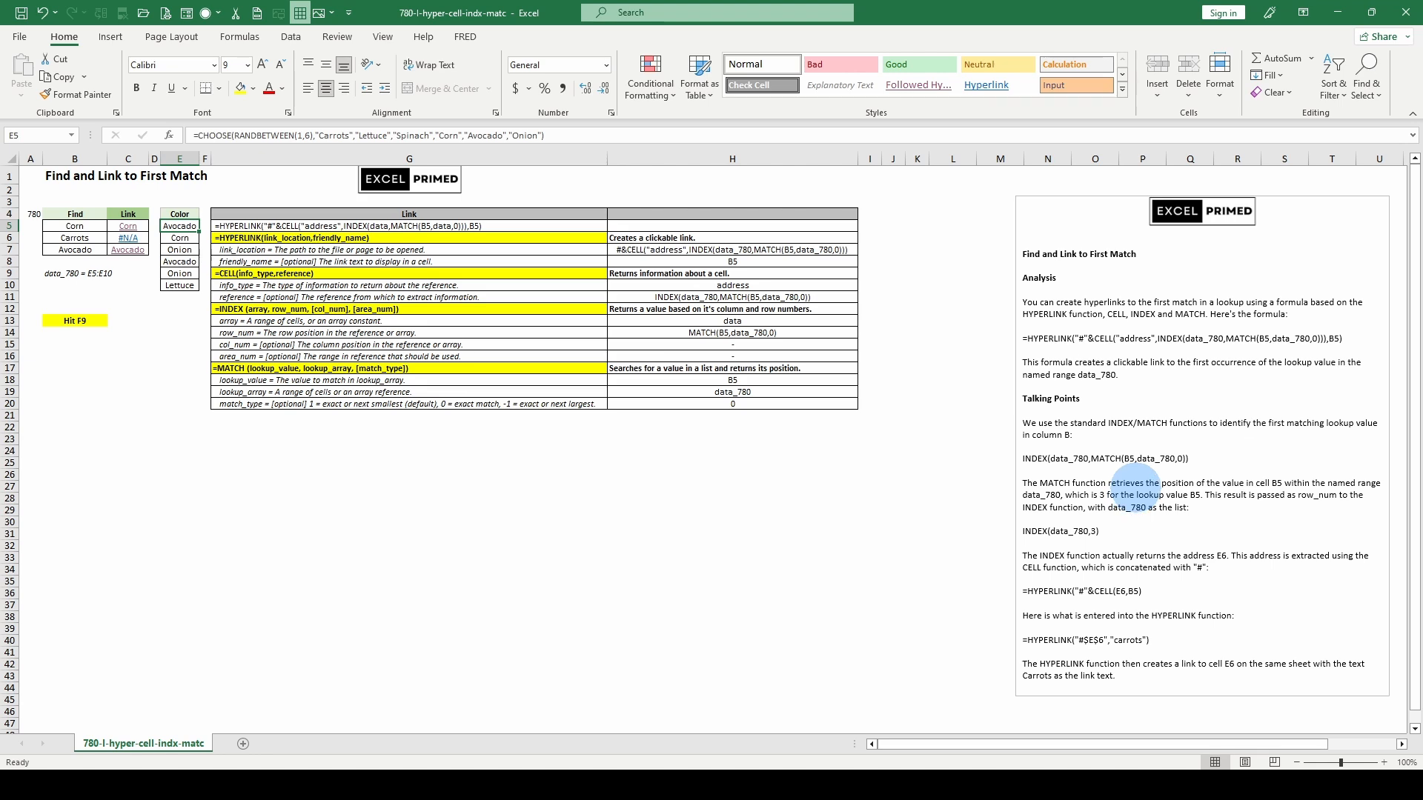
Read the talking points explaining how INDEX/MATCH, CELL and HYPERLINK combine to build the link.
scroll(1079, 524, "down", 1)
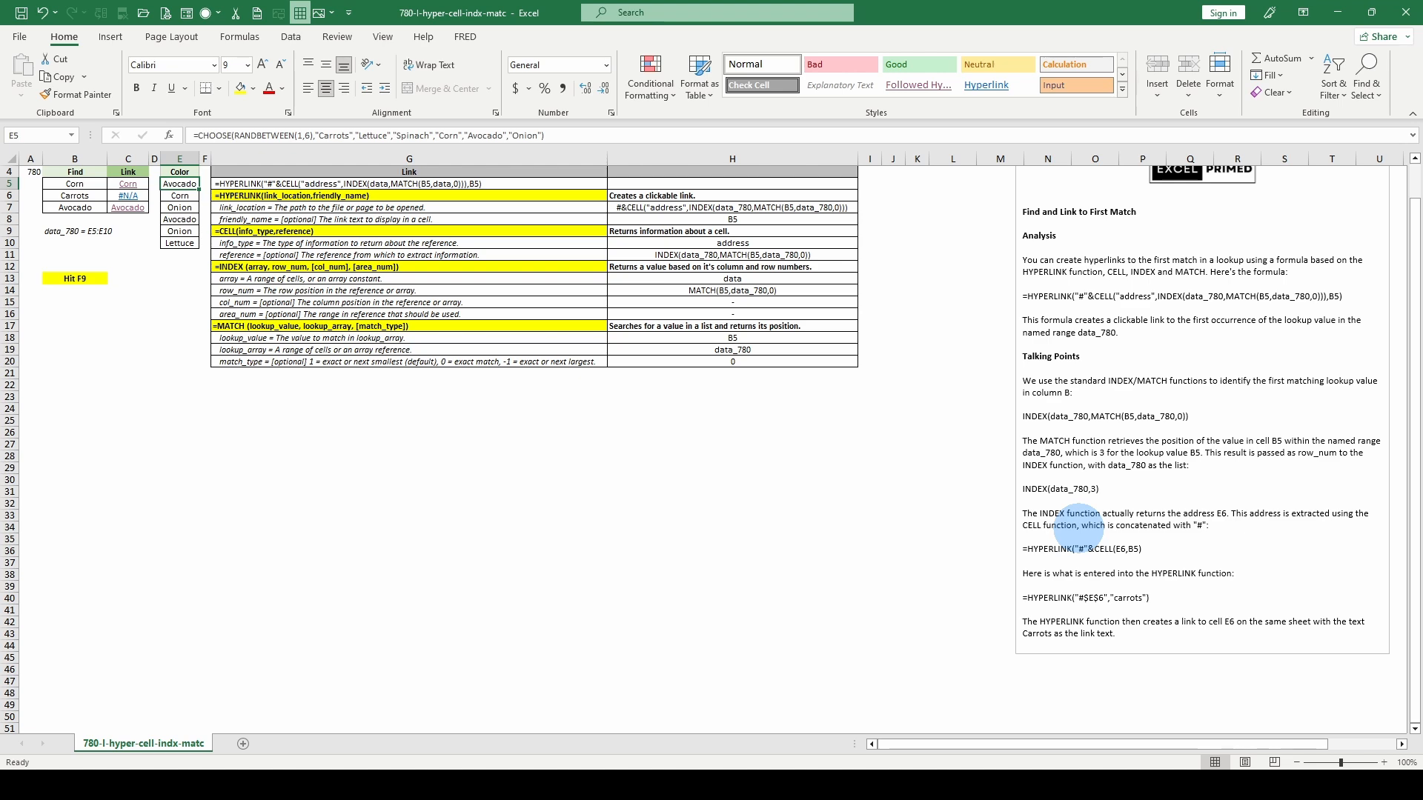
scroll(1079, 524, "up", 1)
scroll(1045, 518, "down", 1)
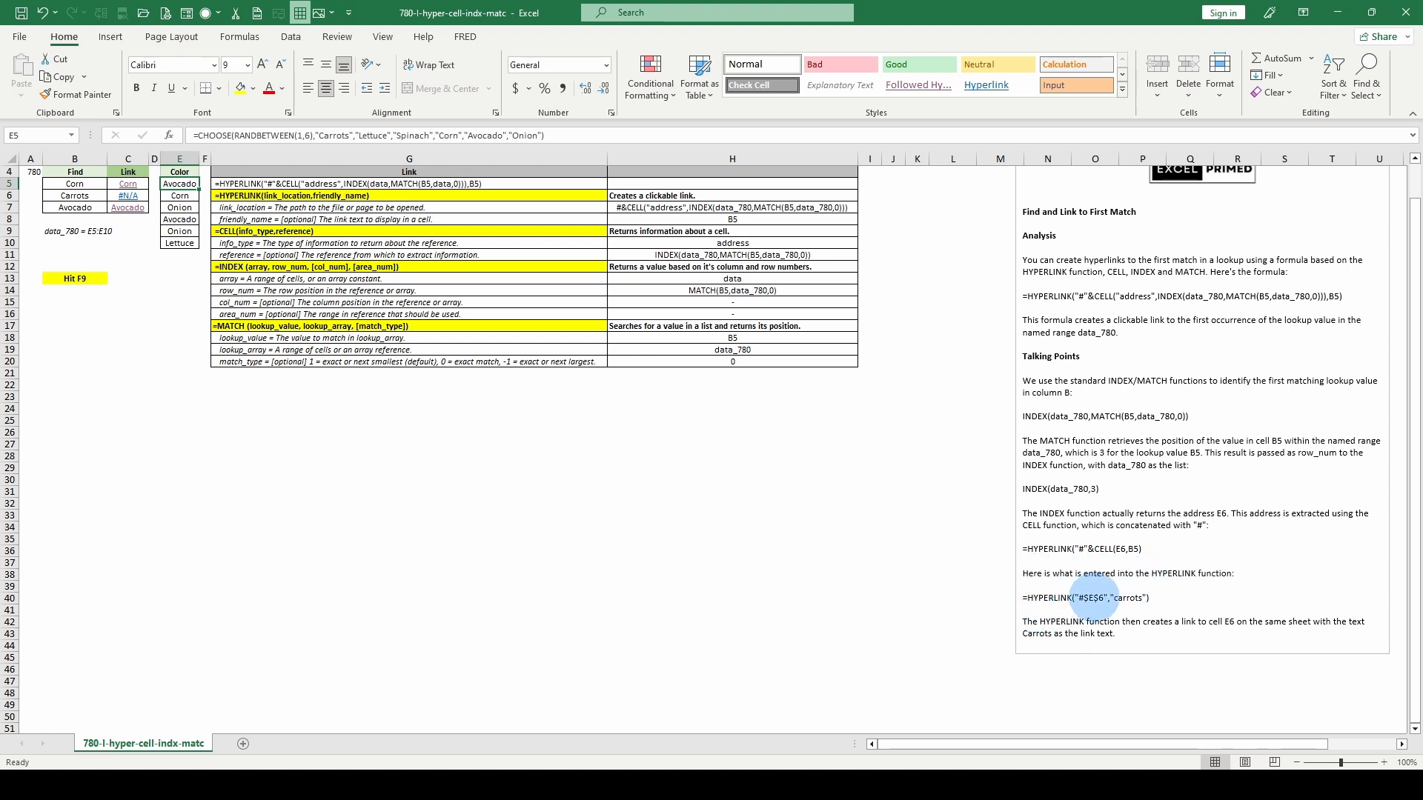
scroll(105, 378, "up", 1)
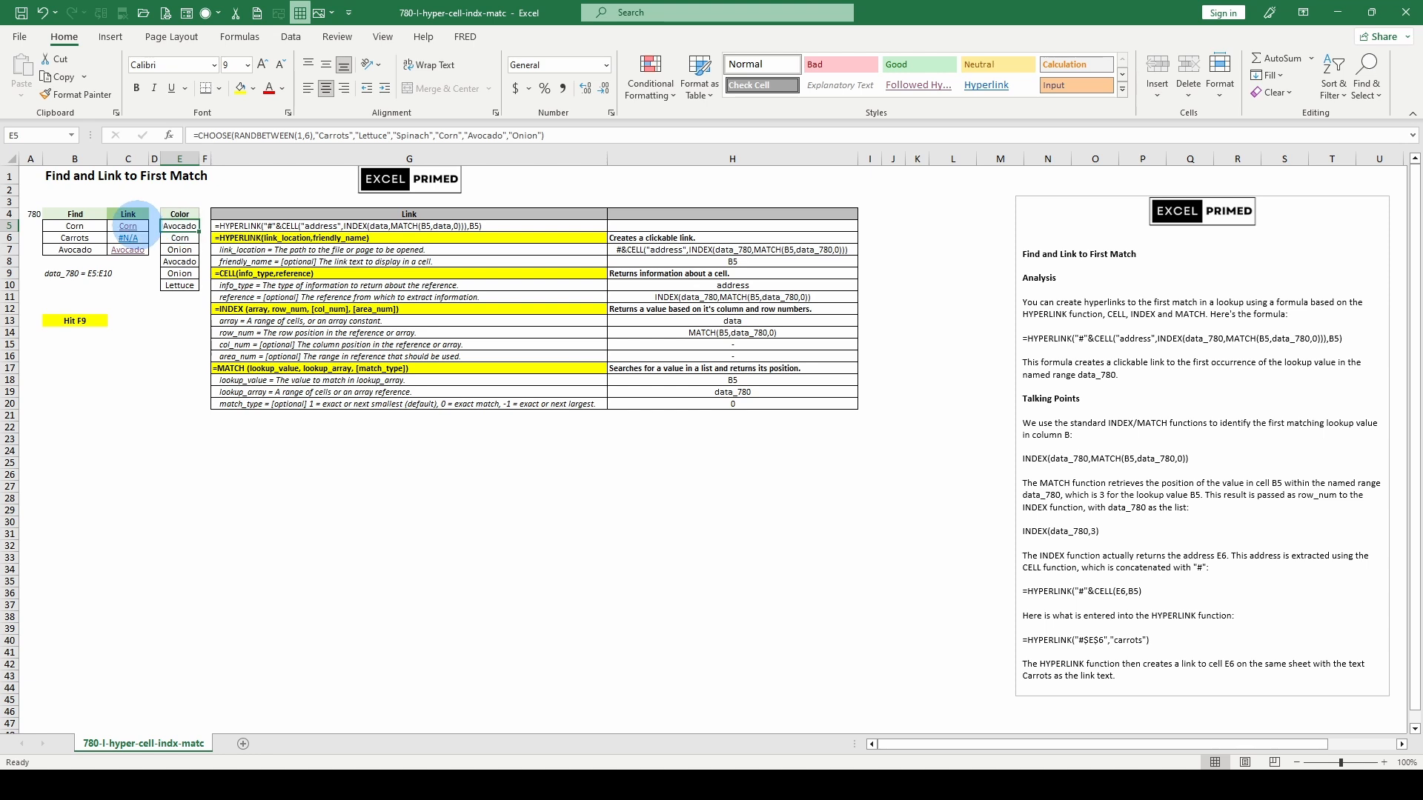
Highlight the info_type and reference arguments of the CELL function in cell C5's formula, leaving the formula unedited.
left_click(127, 226)
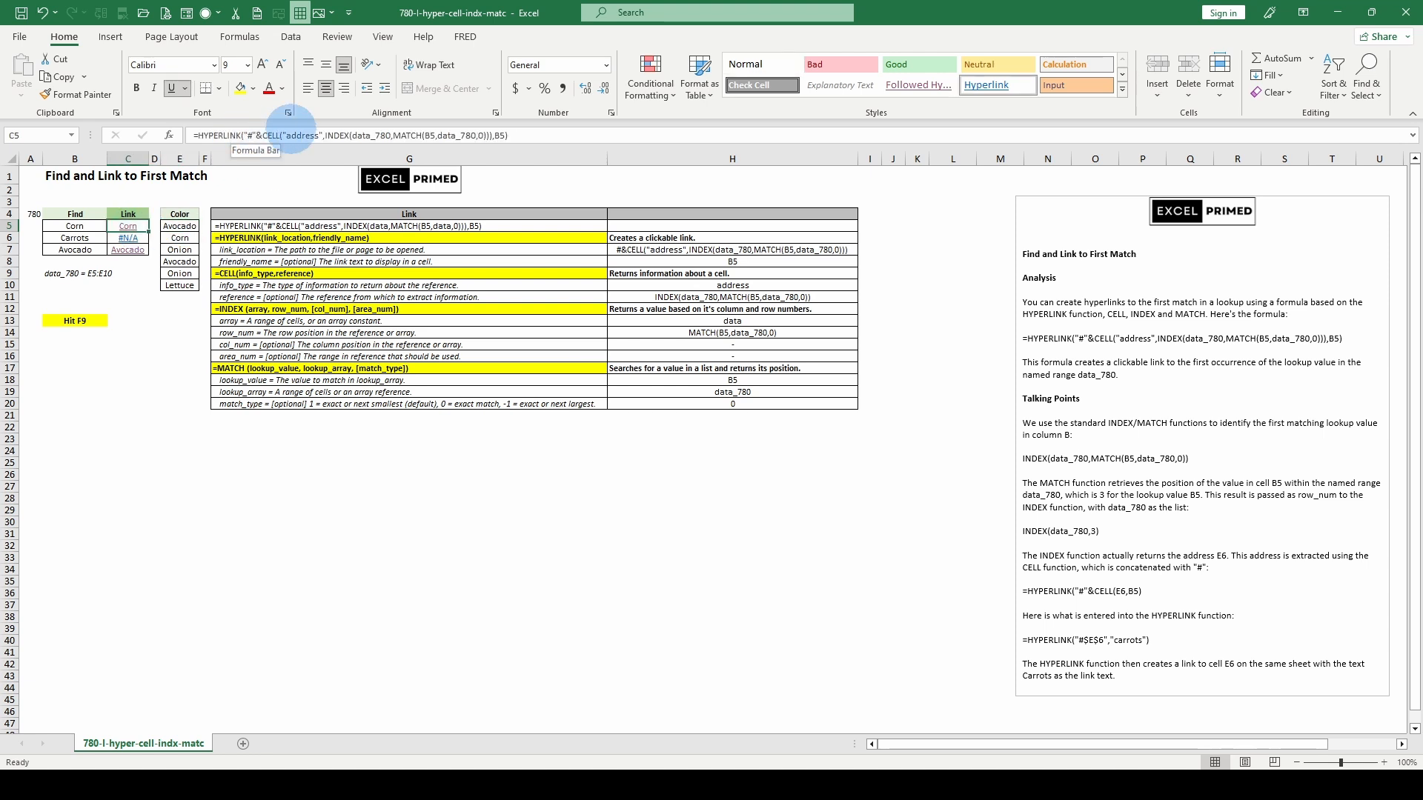
left_click(296, 136)
left_click(302, 159)
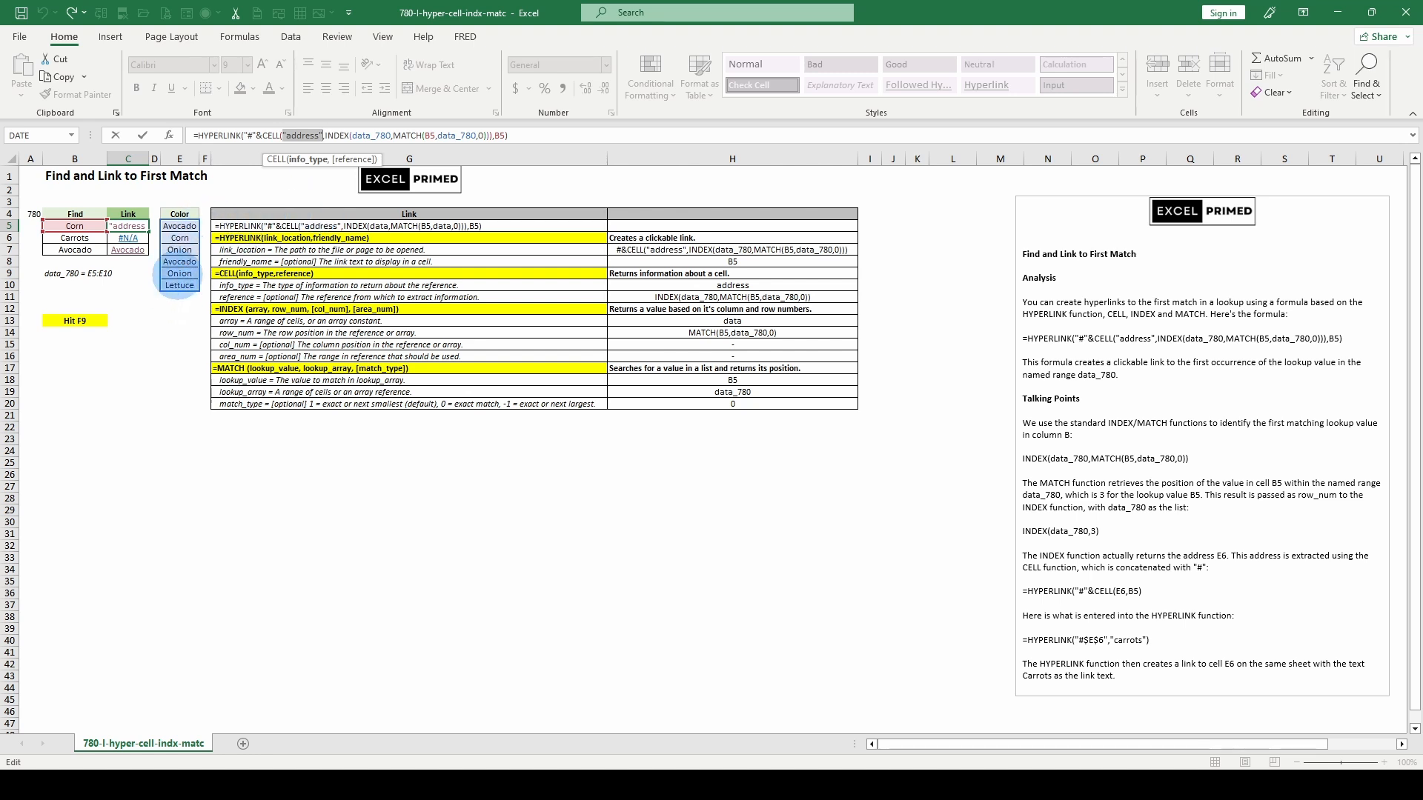
left_click(354, 159)
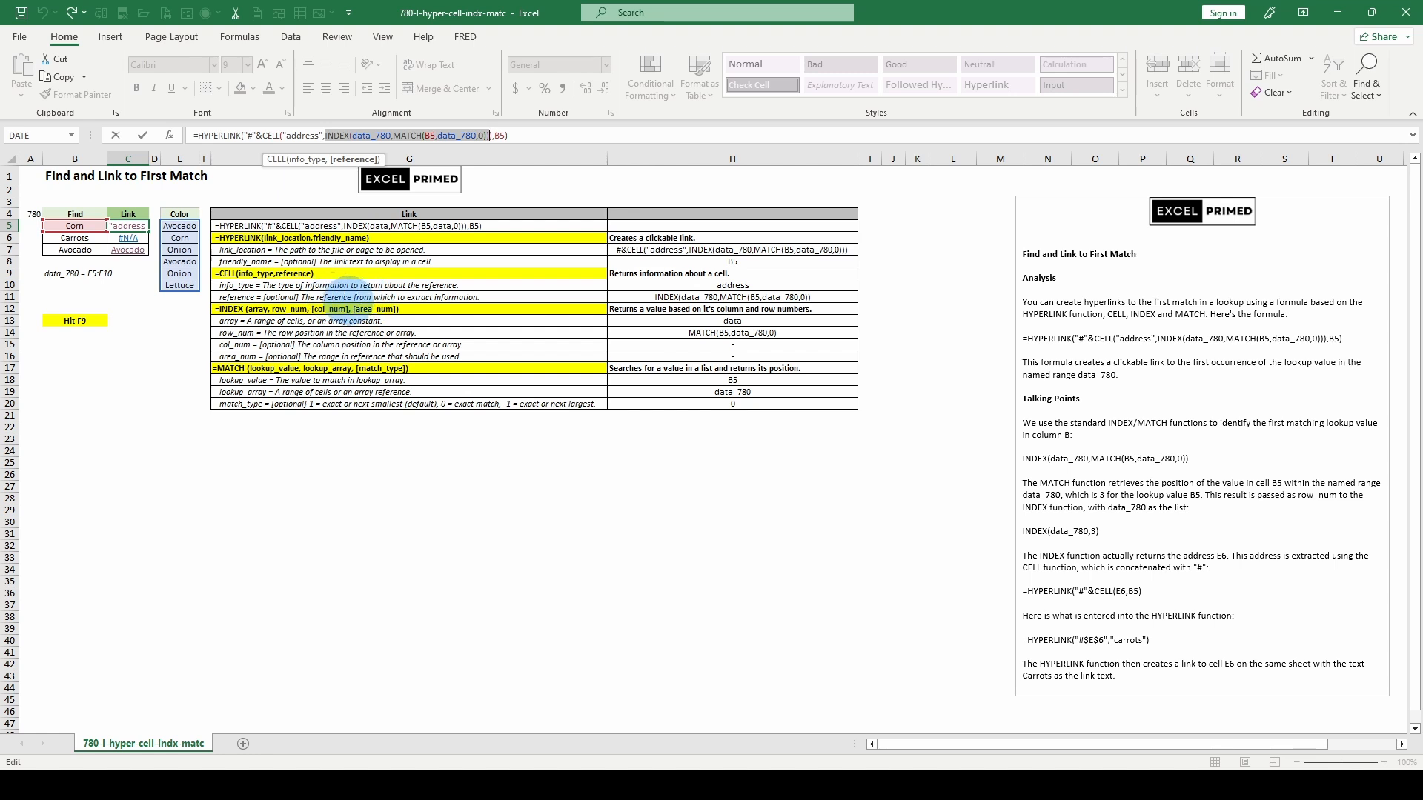
key("Escape")
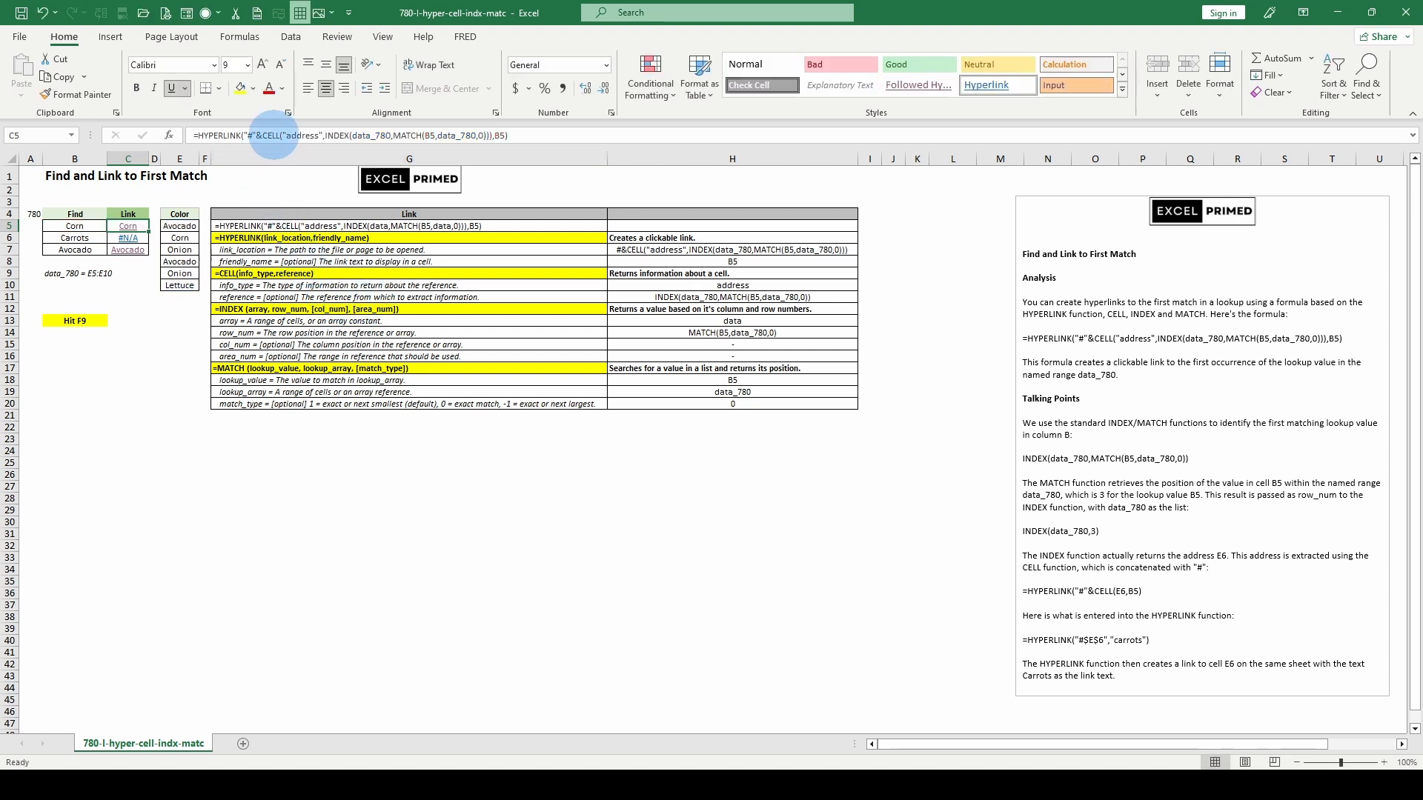
Evaluate the link_location argument of HYPERLINK in C5's formula, highlight its friendly_name argument, and discard the edit.
left_click(271, 135)
left_click(267, 160)
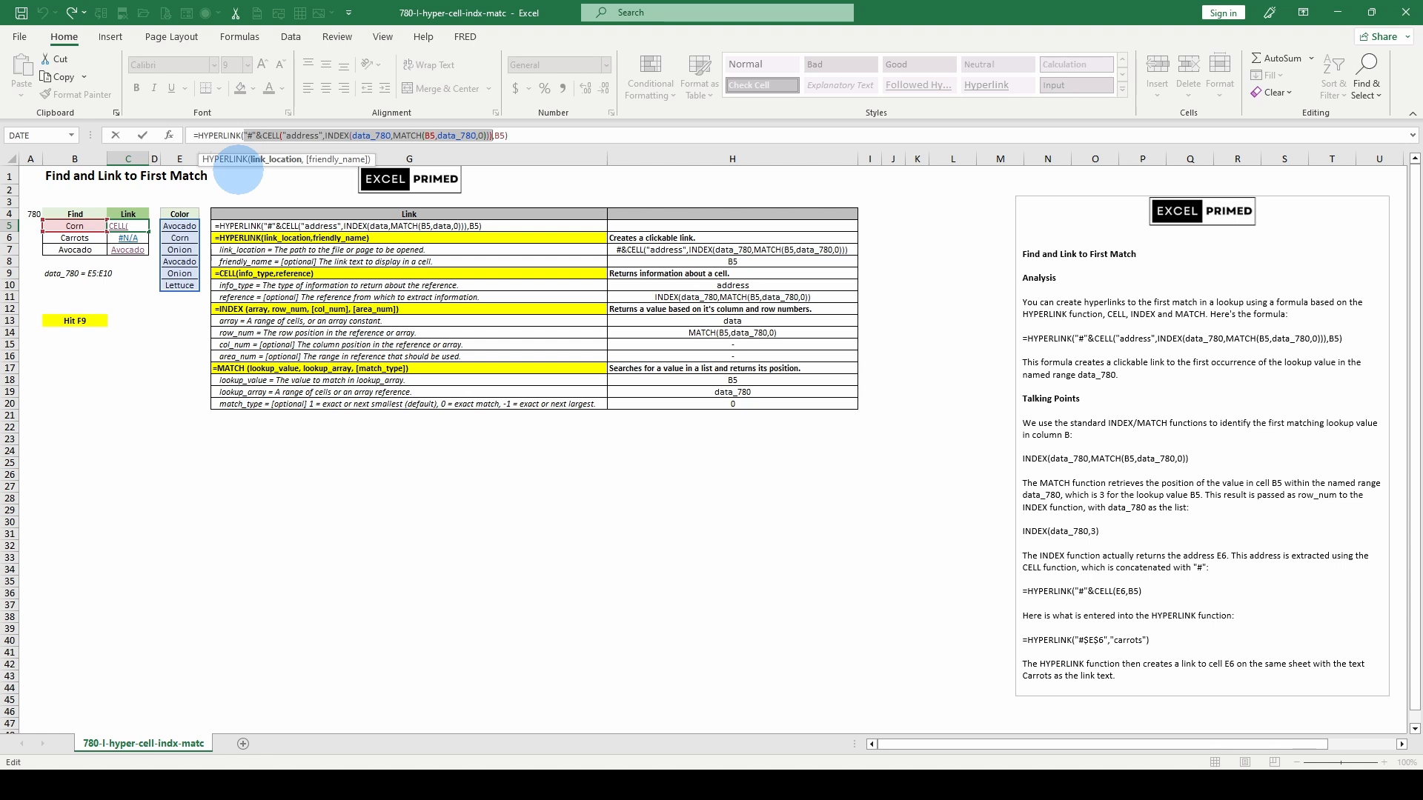
key("F9")
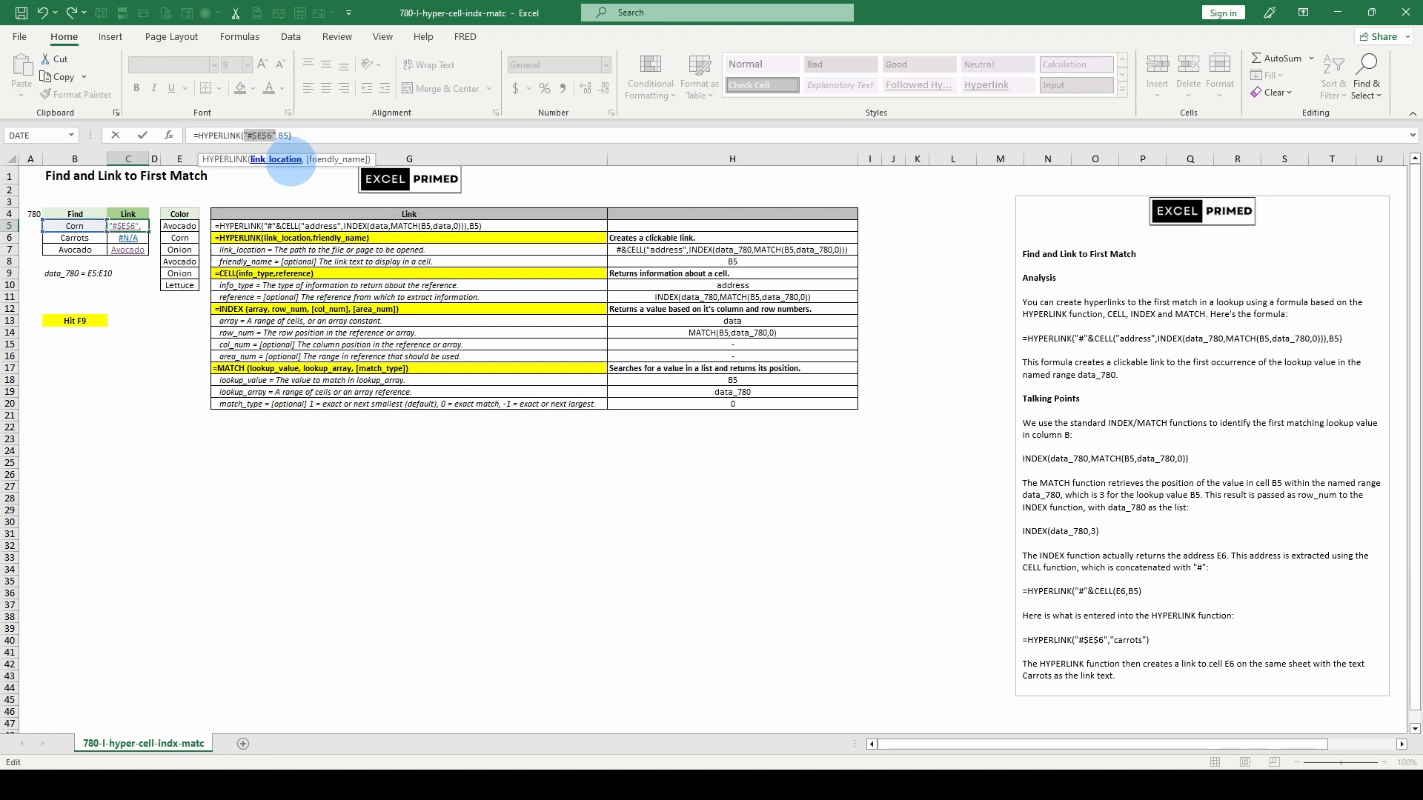
left_click(323, 159)
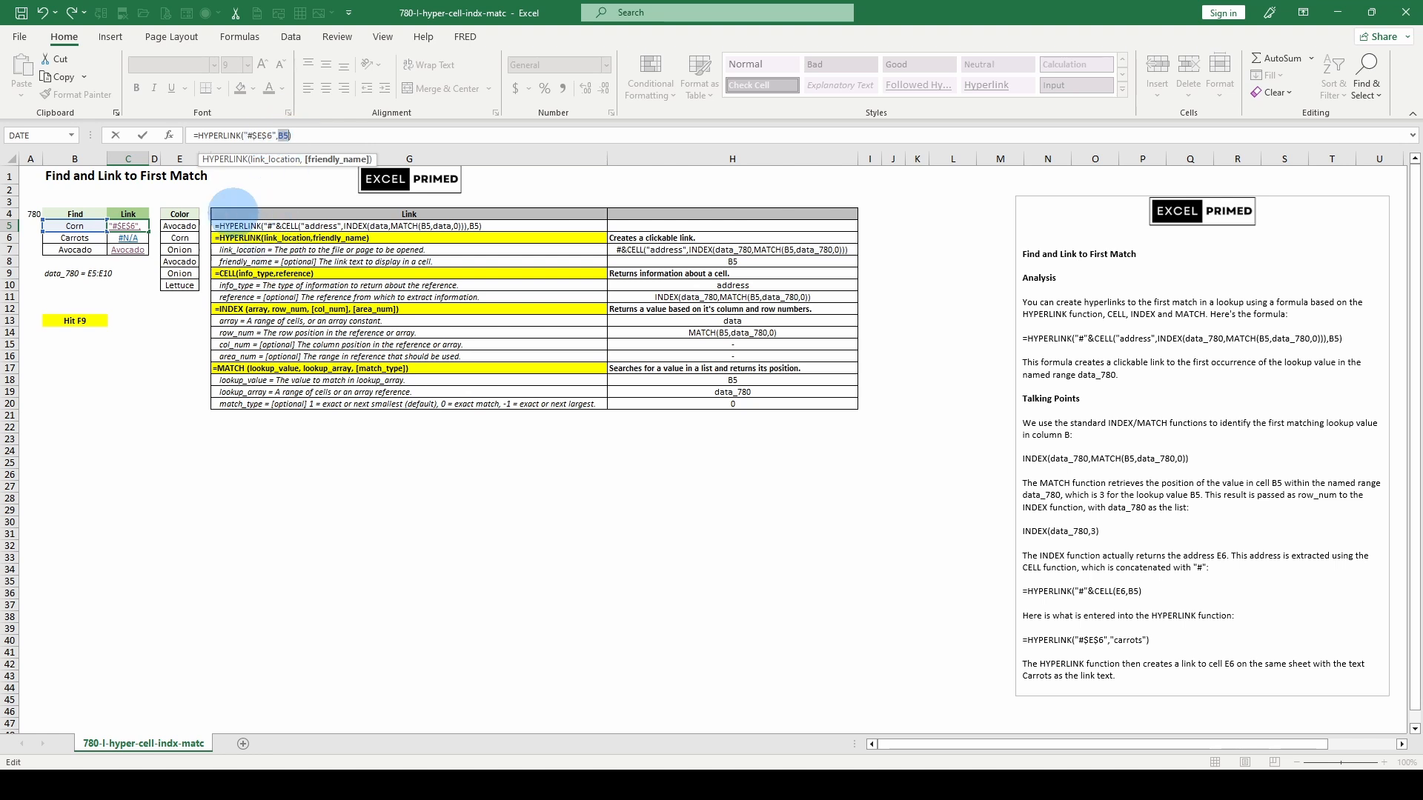
key("Escape")
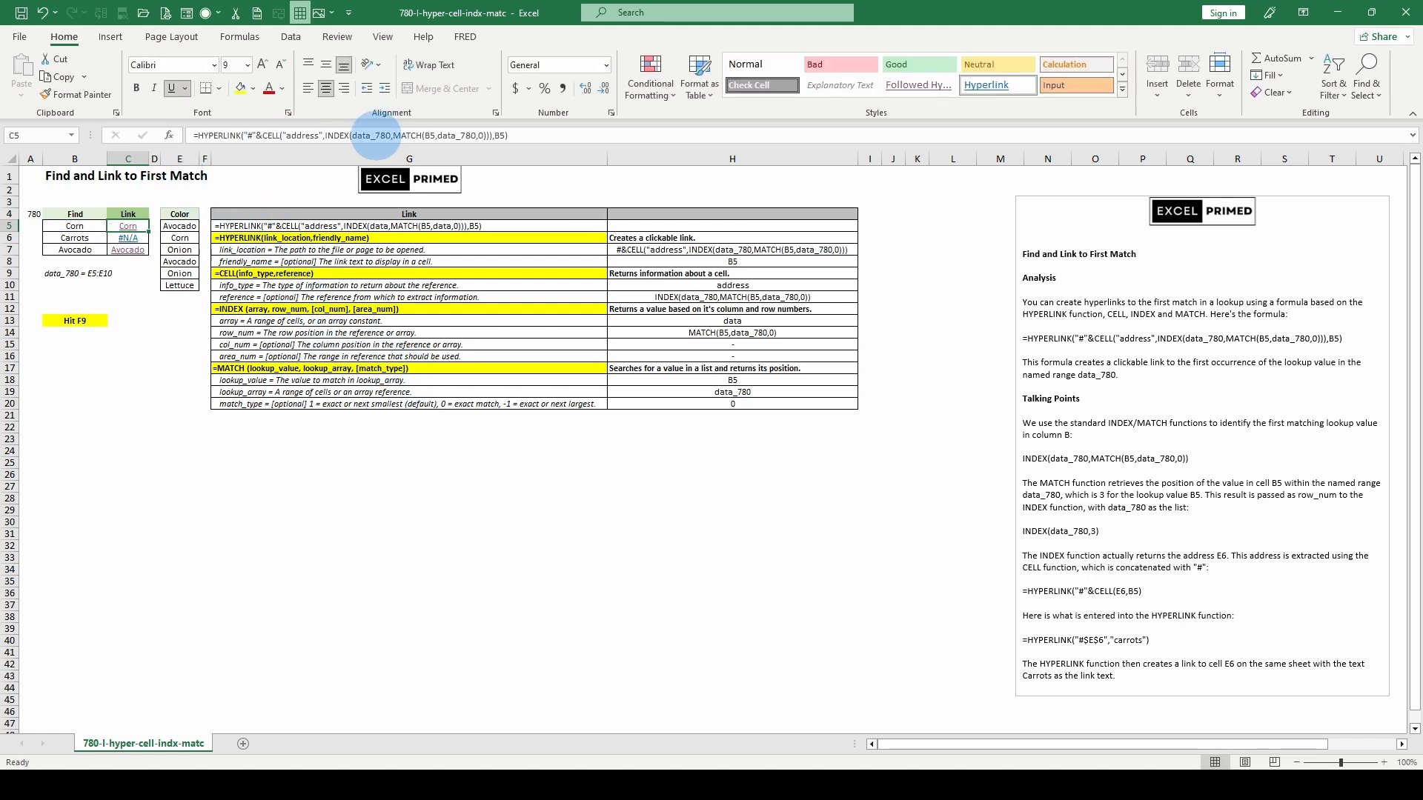
Examine the INDEX arguments in C5's formula, highlighting the data_780 array and the MATCH expression used as row_num.
left_click(362, 136)
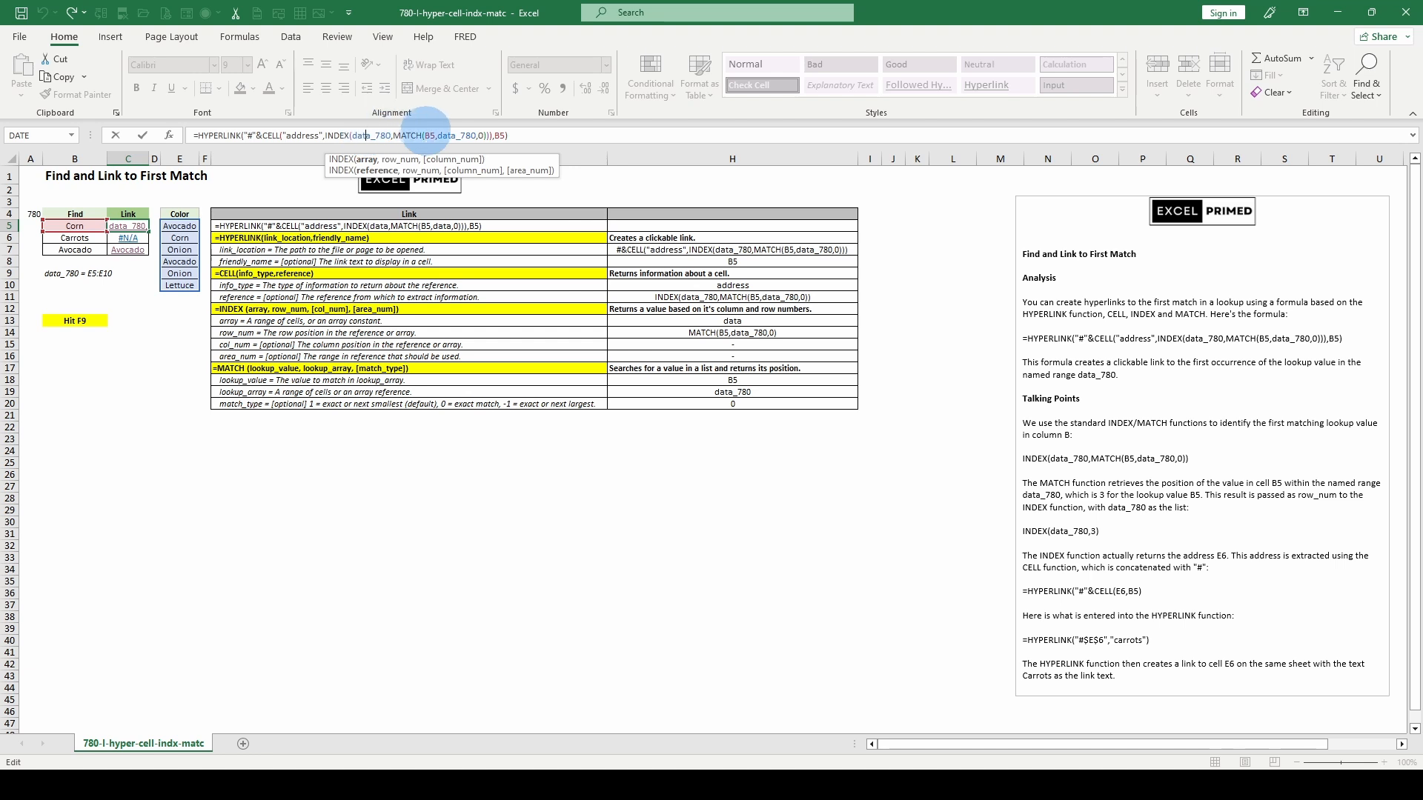
left_click(436, 135)
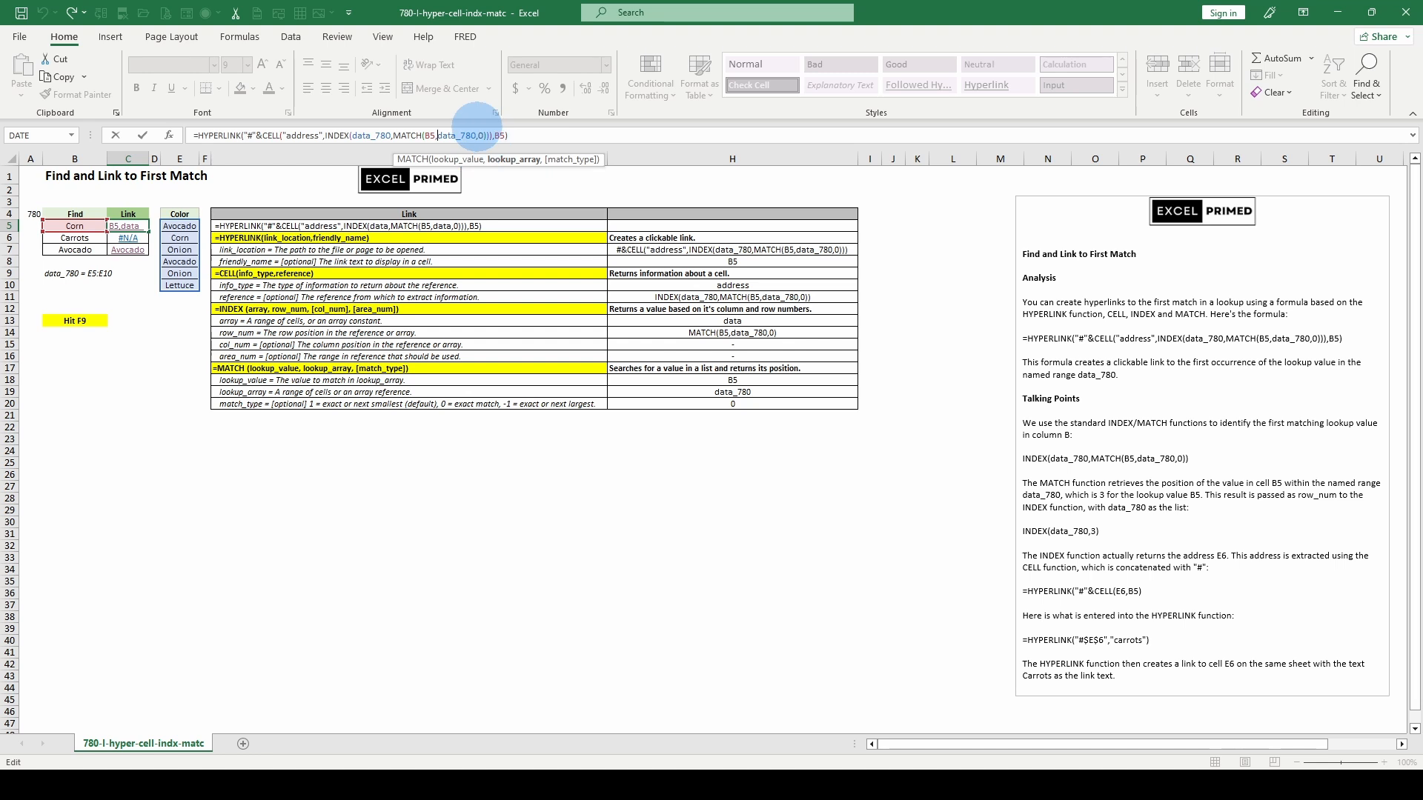
key("ctrl+Return")
left_click(371, 135)
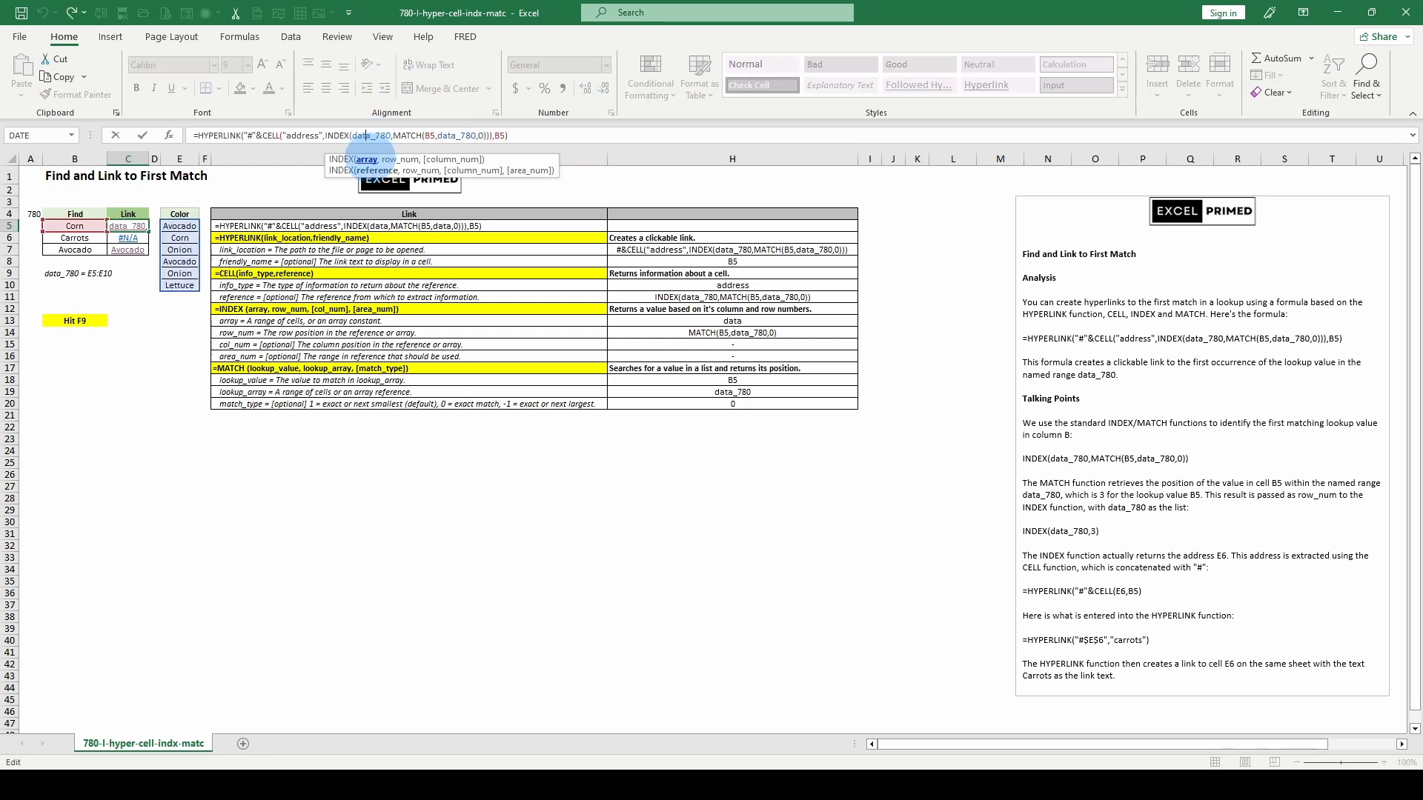
double_click(371, 136)
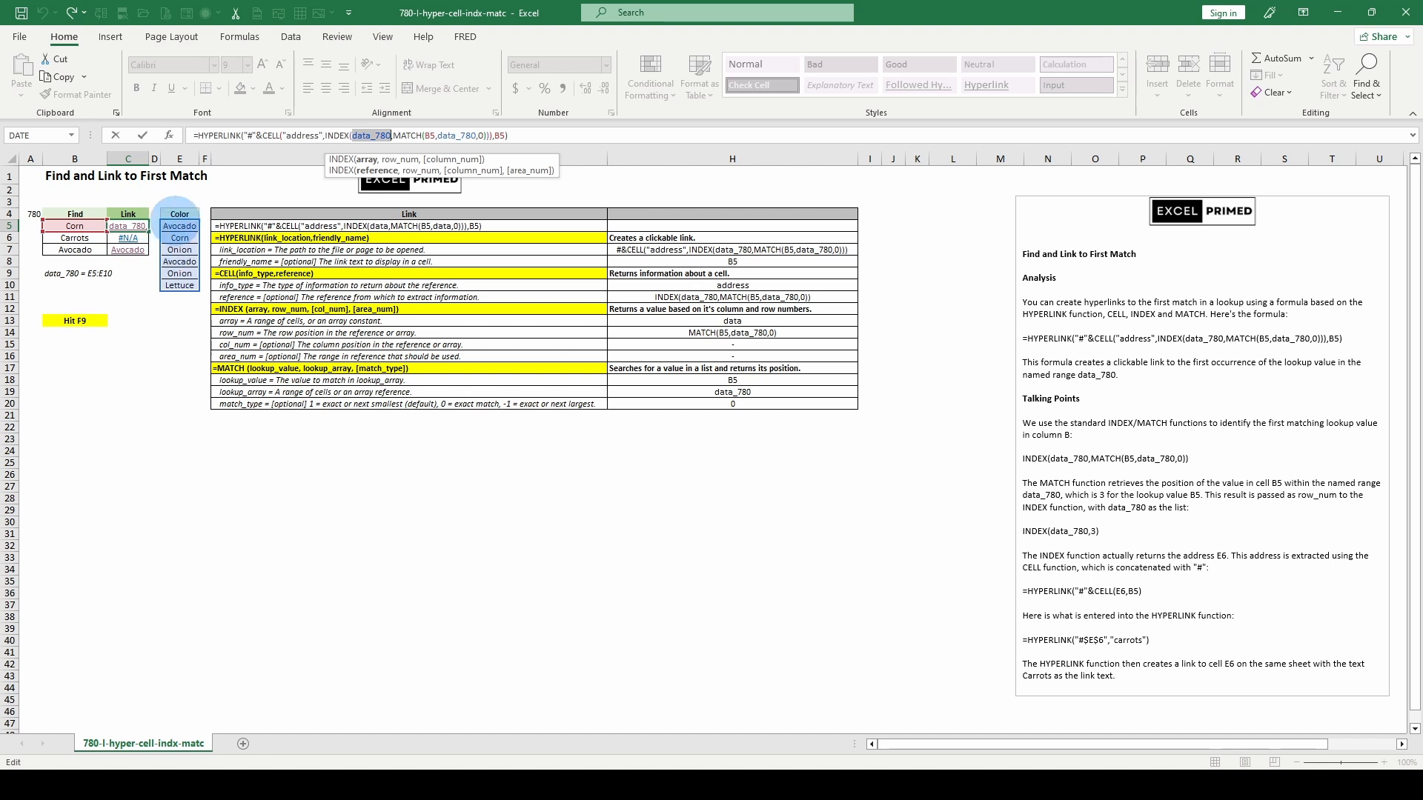
left_click(394, 159)
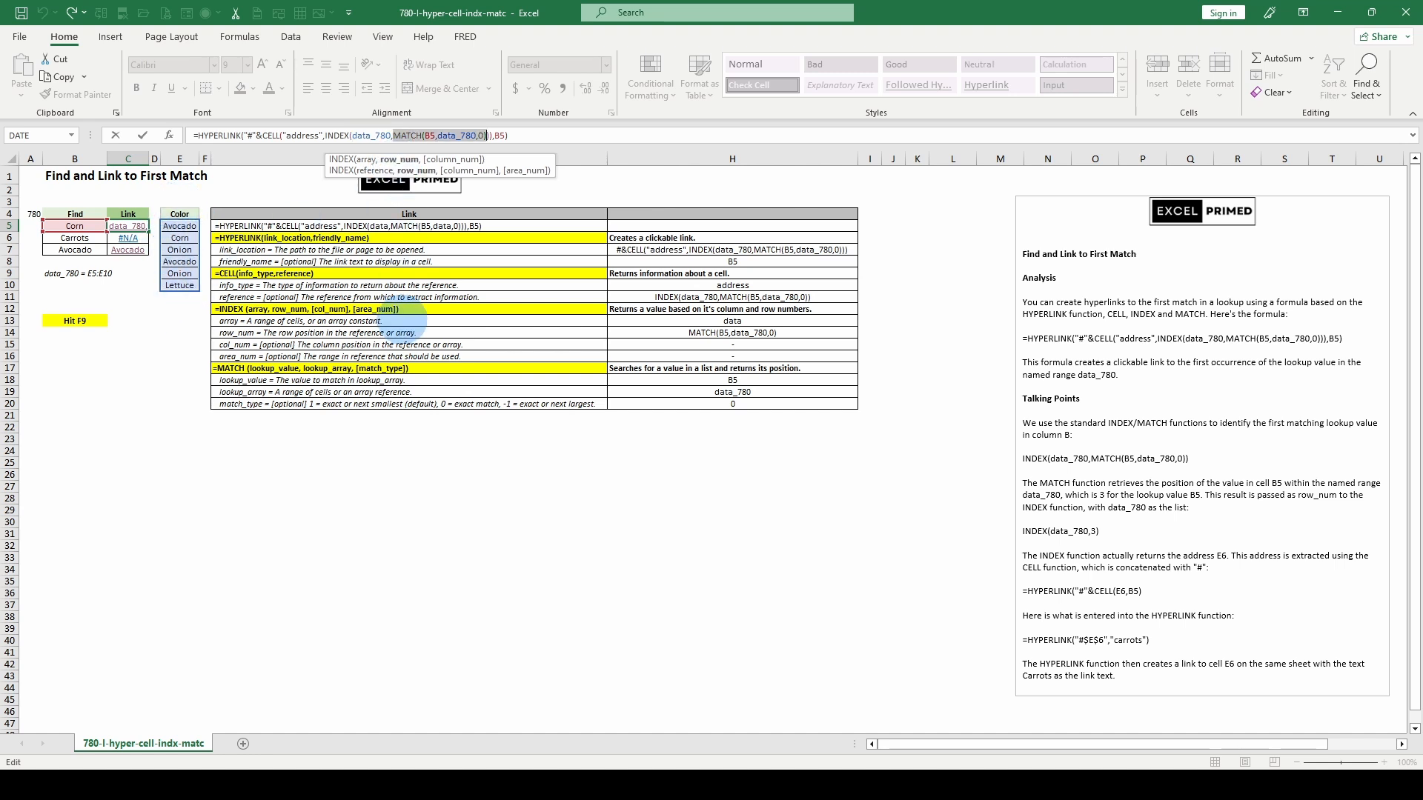
Open the help article for the INDEX function from C5's formula and leave formula editing without changes.
left_click(357, 136)
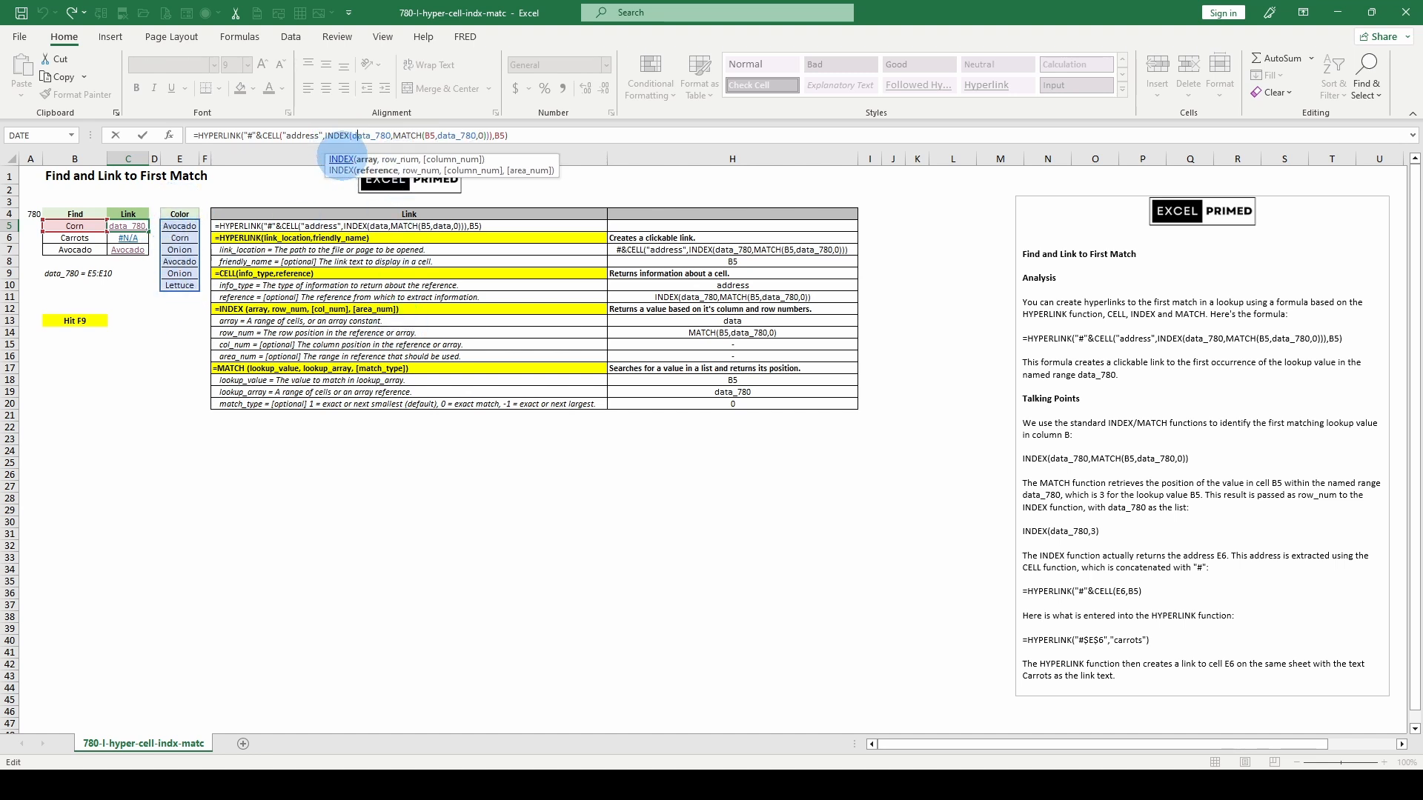
left_click(341, 159)
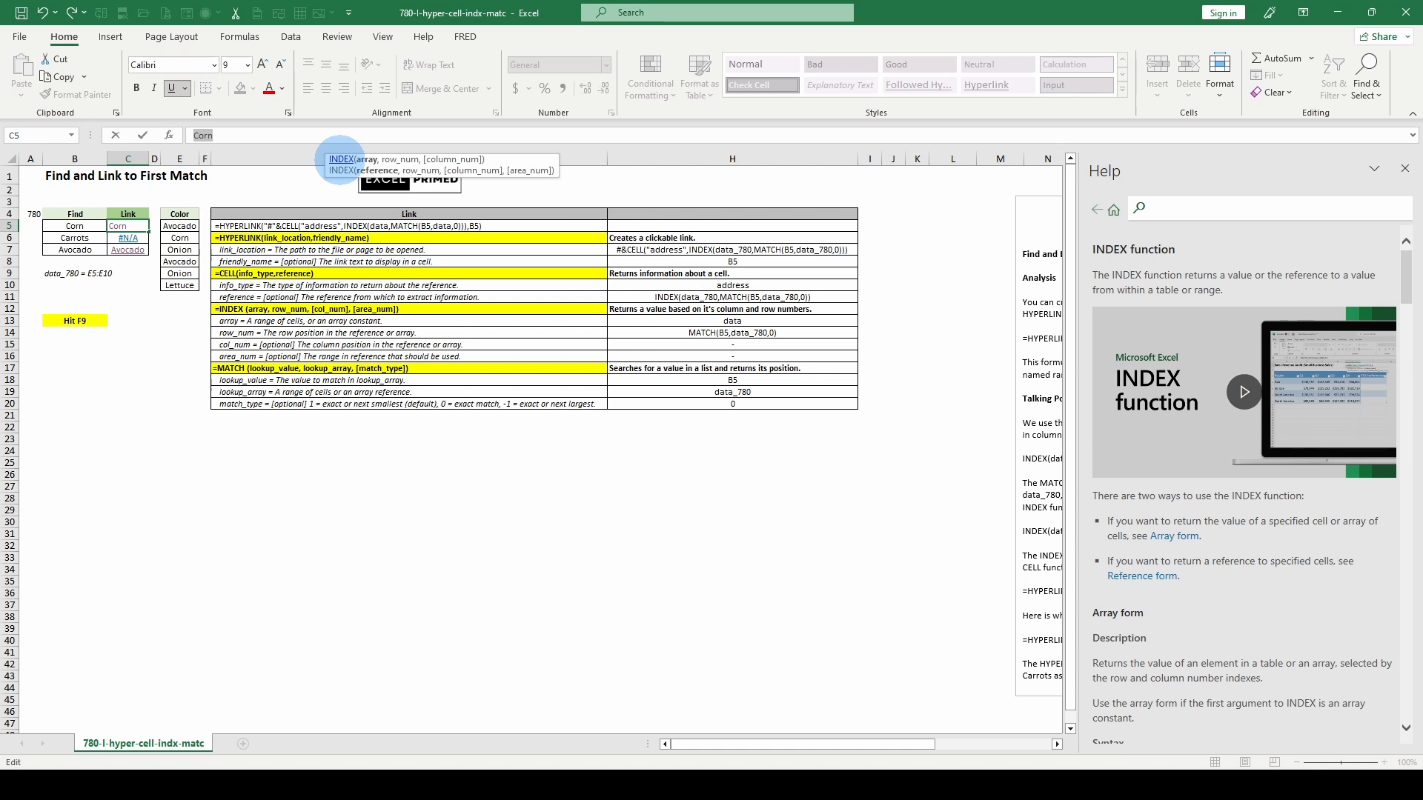
key("Escape")
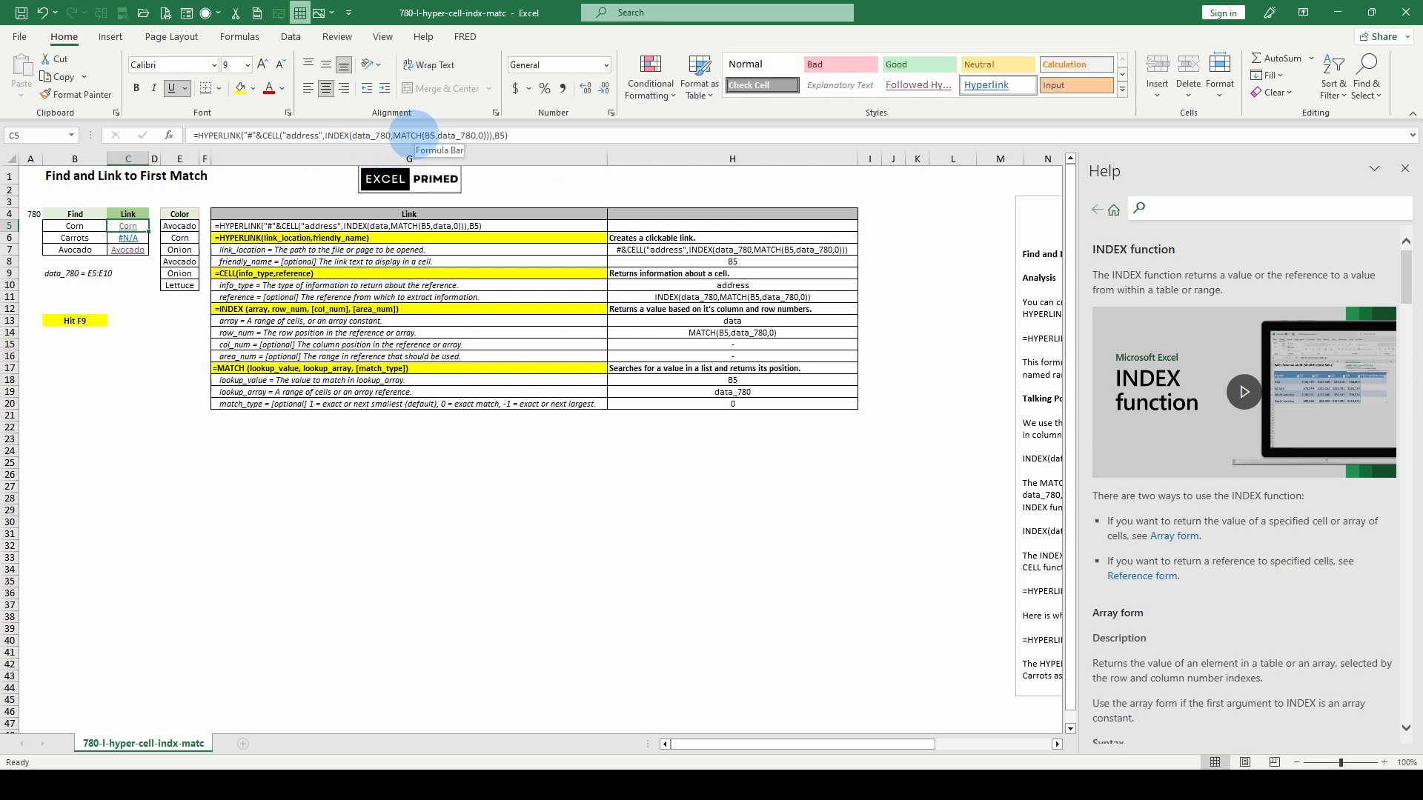
Evaluate the row_num argument MATCH(B5,data_780,0) inside C5's formula and discard the edit.
left_click(416, 135)
left_click(400, 160)
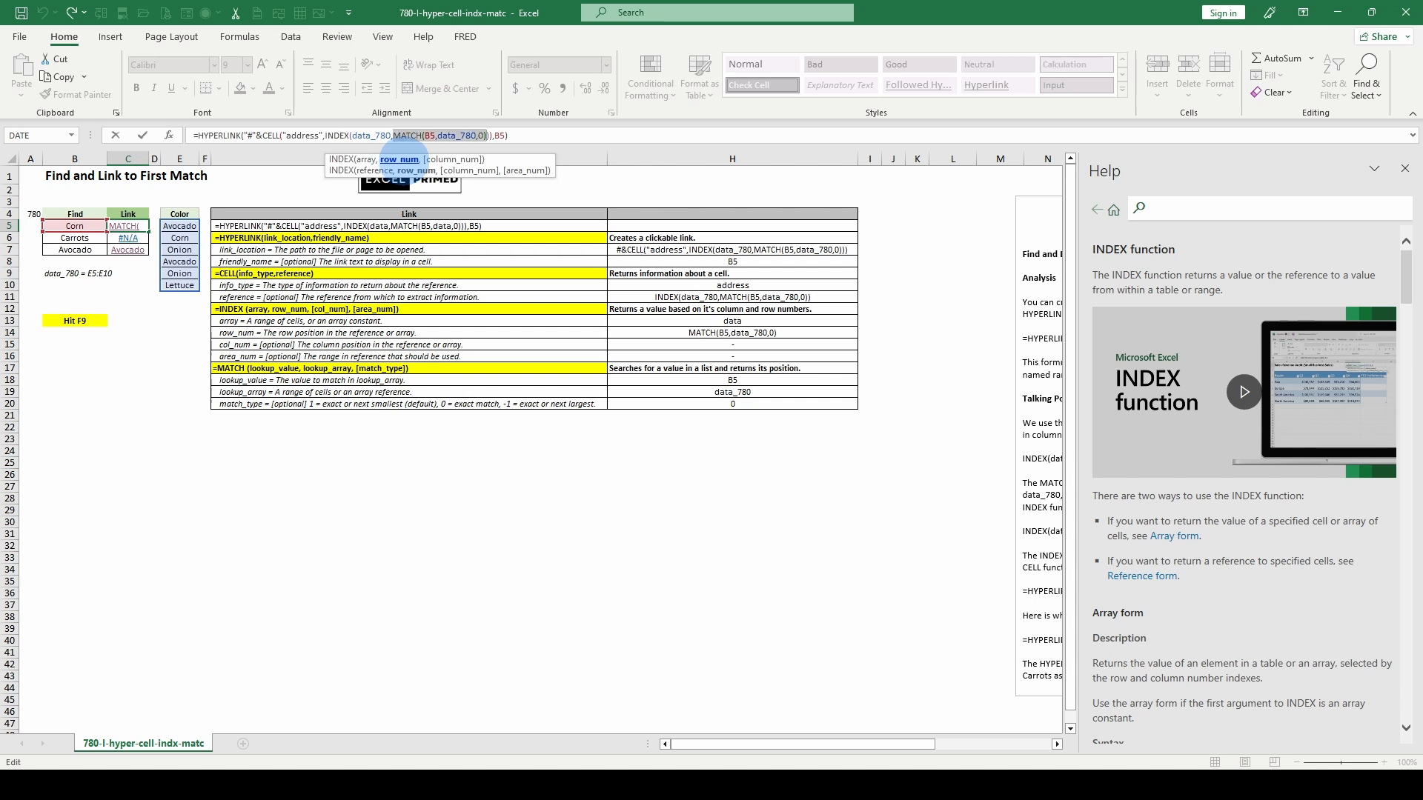
key("F9")
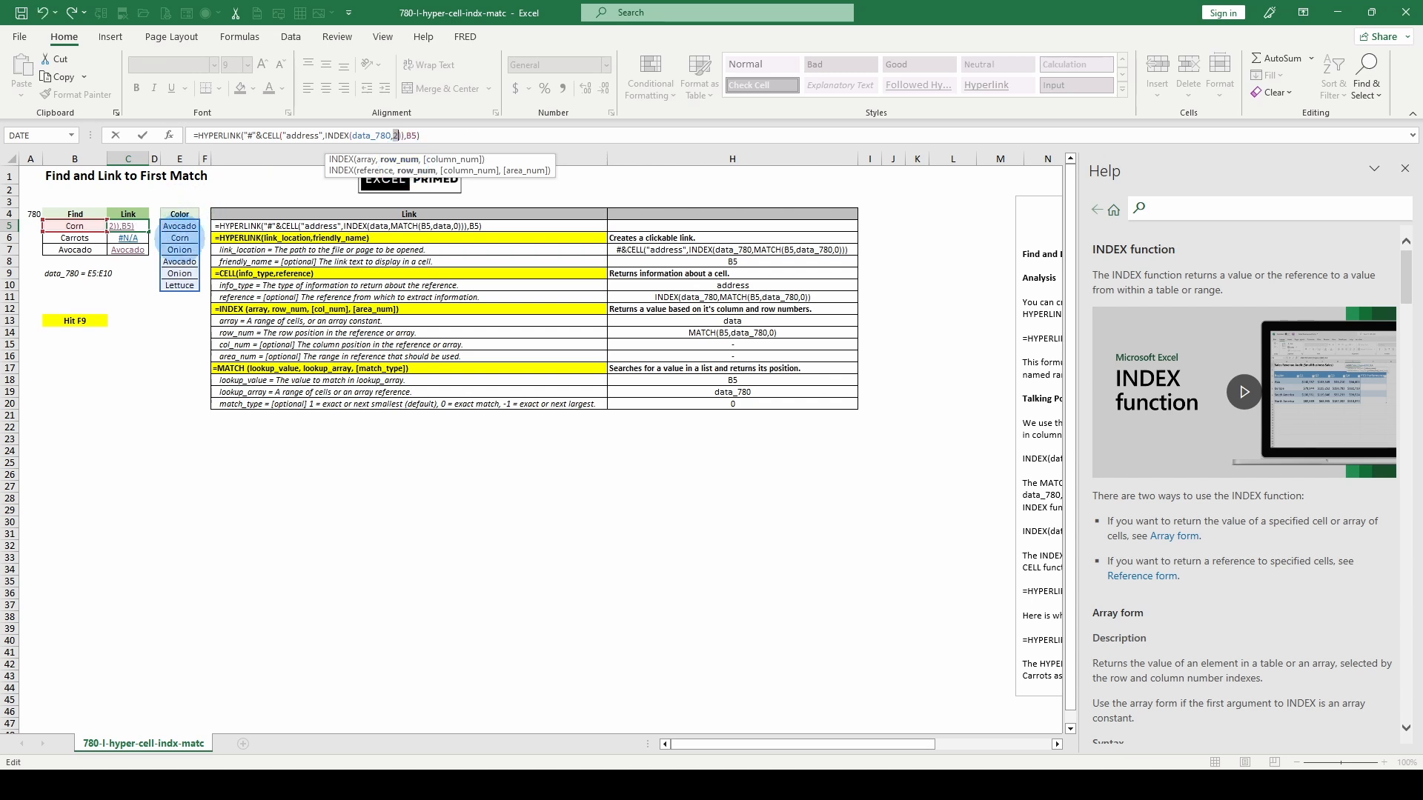
key("Escape")
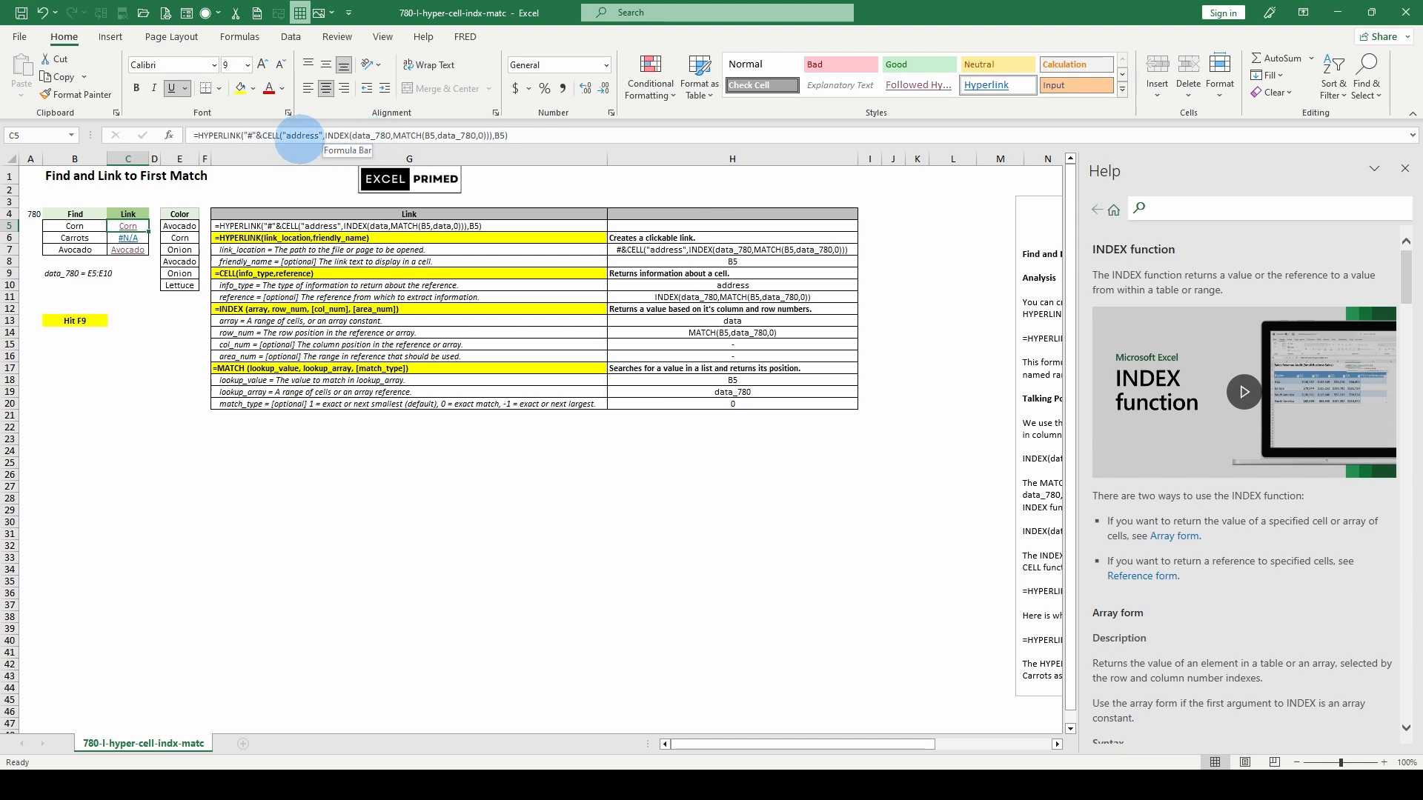
Highlight "address" in C5's CELL function, evaluate its INDEX/MATCH reference argument, and discard the edit.
double_click(300, 136)
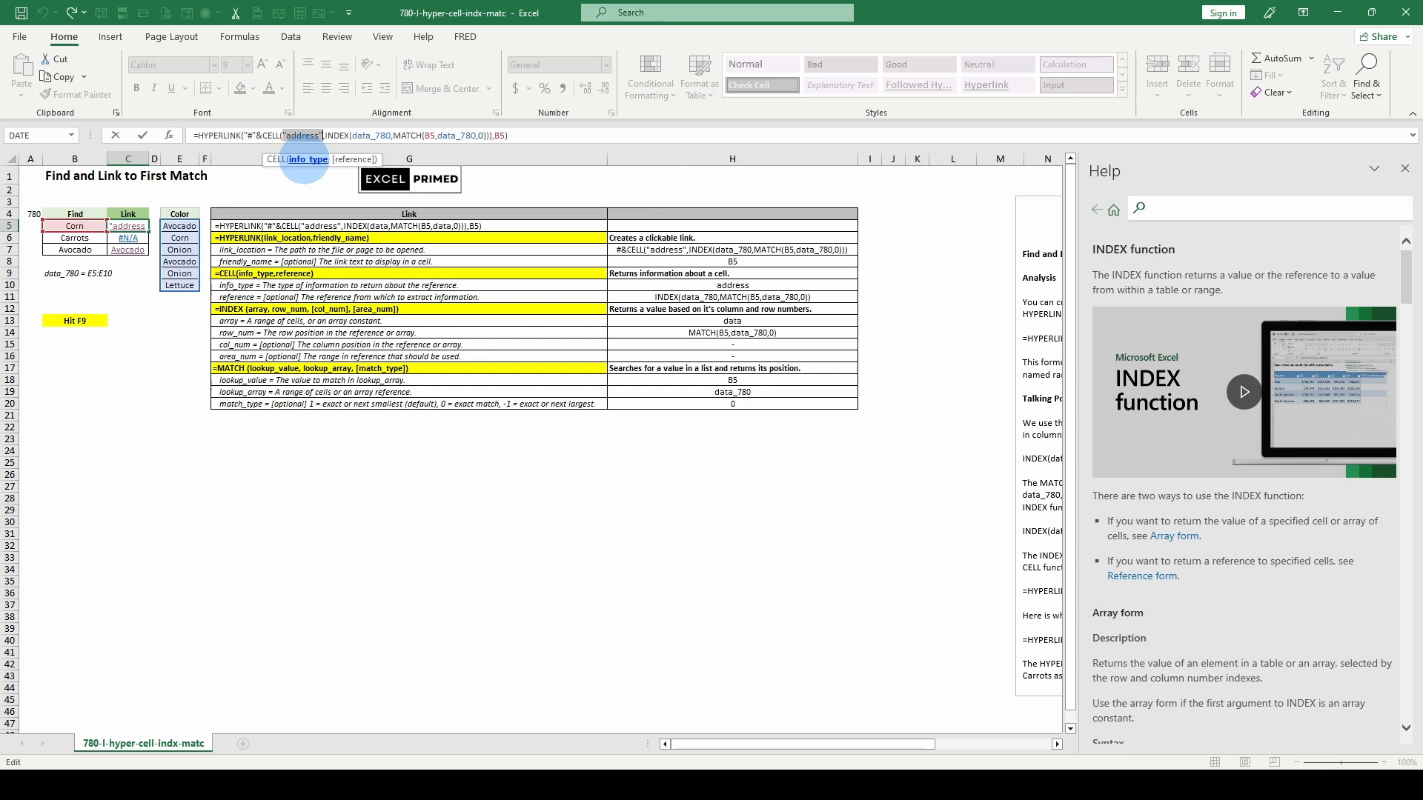
key("shift+Right")
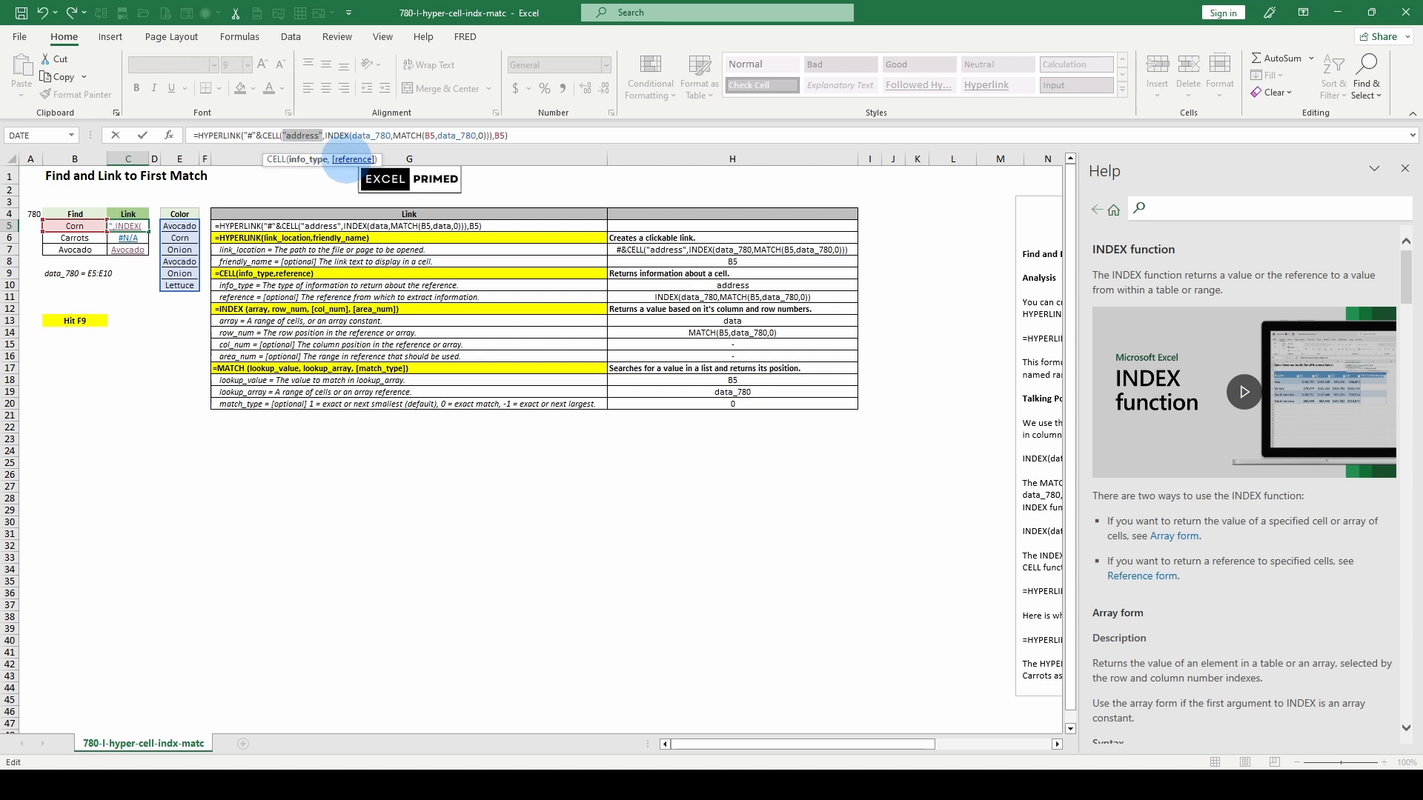
left_click(352, 160)
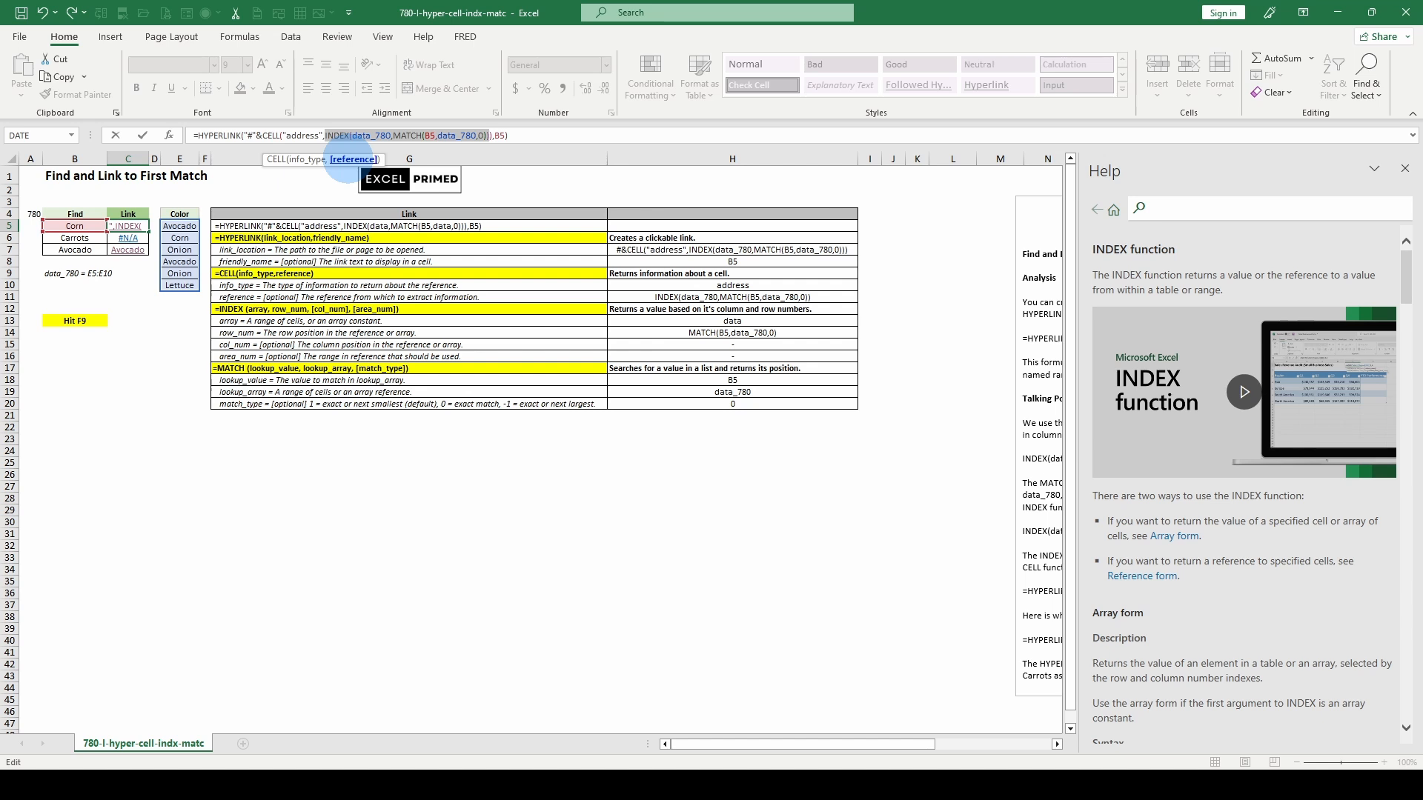
key("F9")
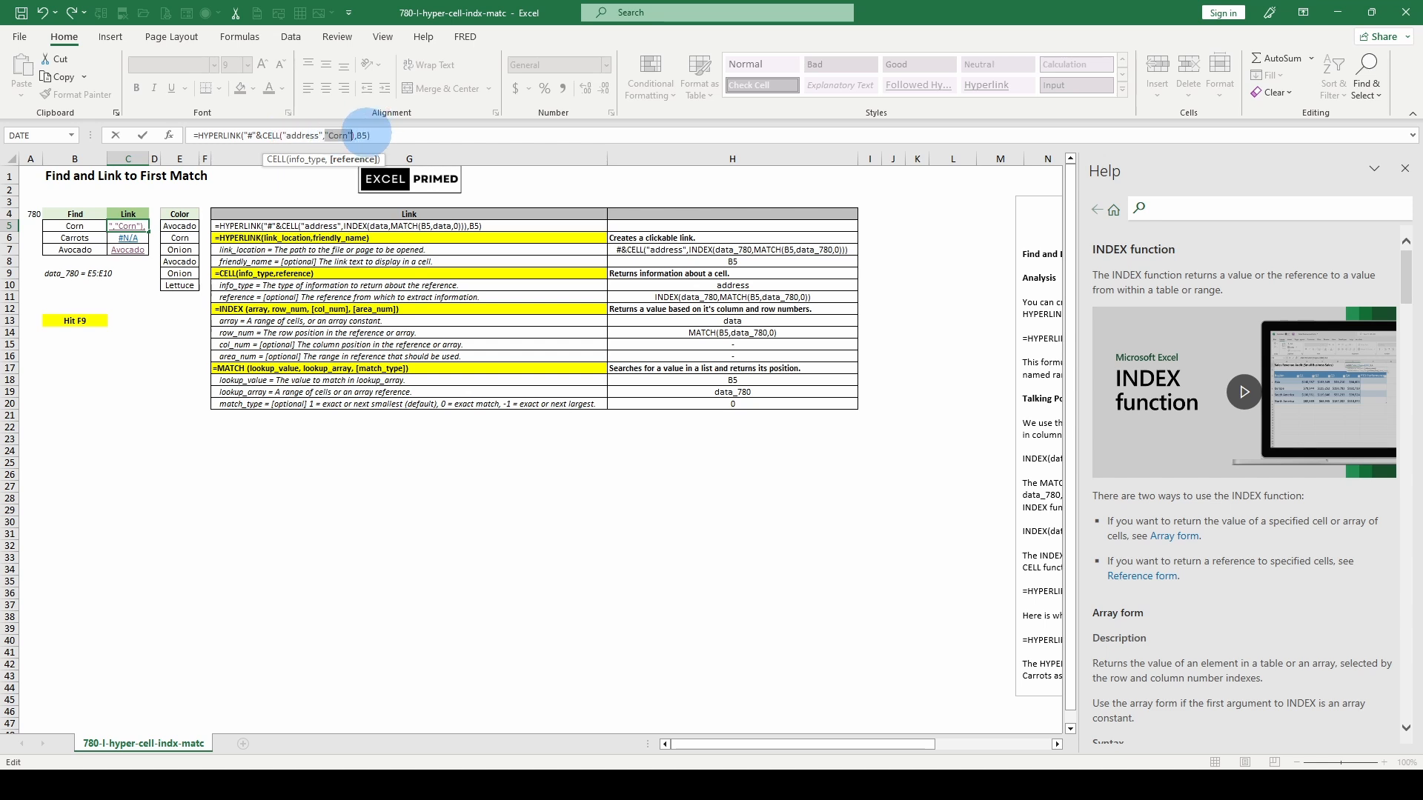
key("Escape")
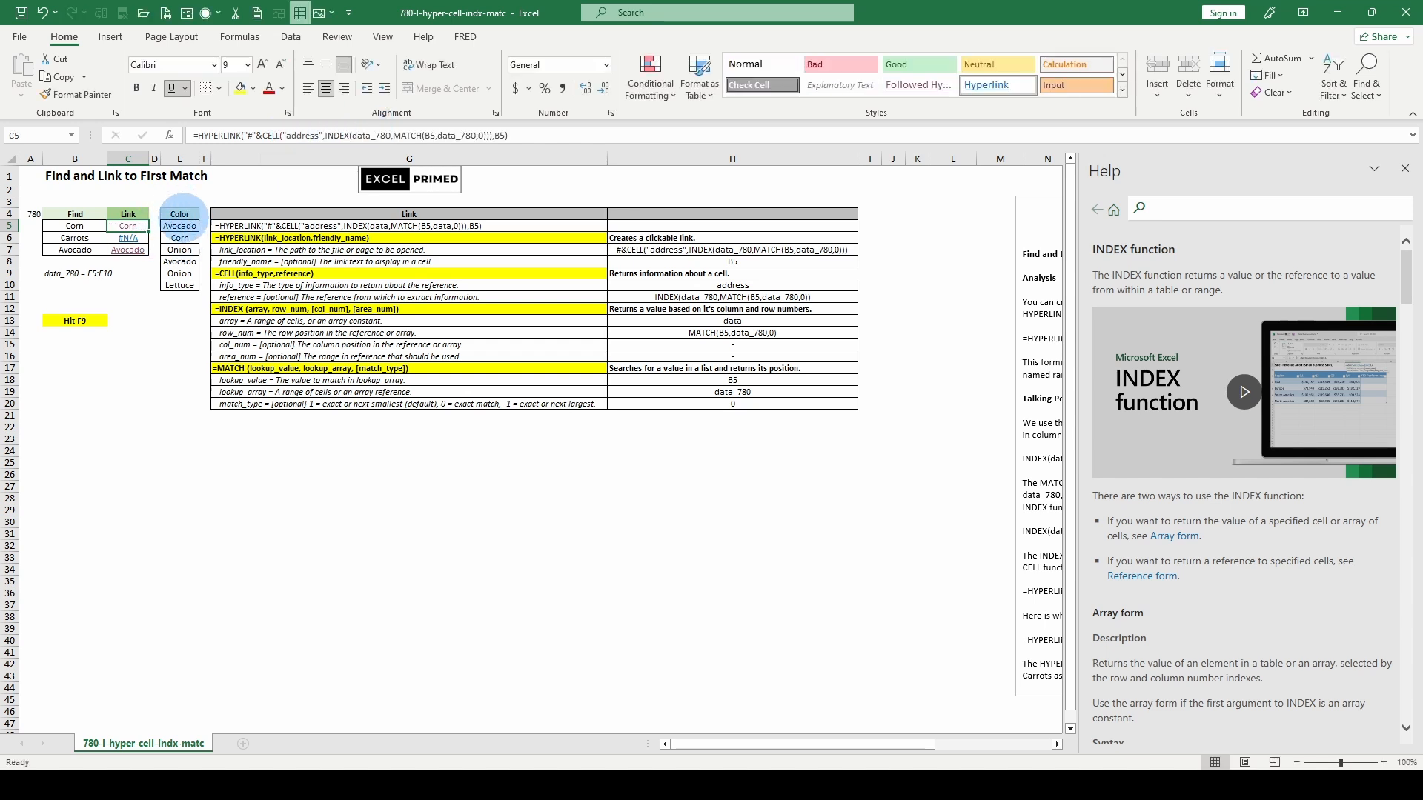
Select the formula text in cell G5 and close the Help pane.
left_click(181, 226)
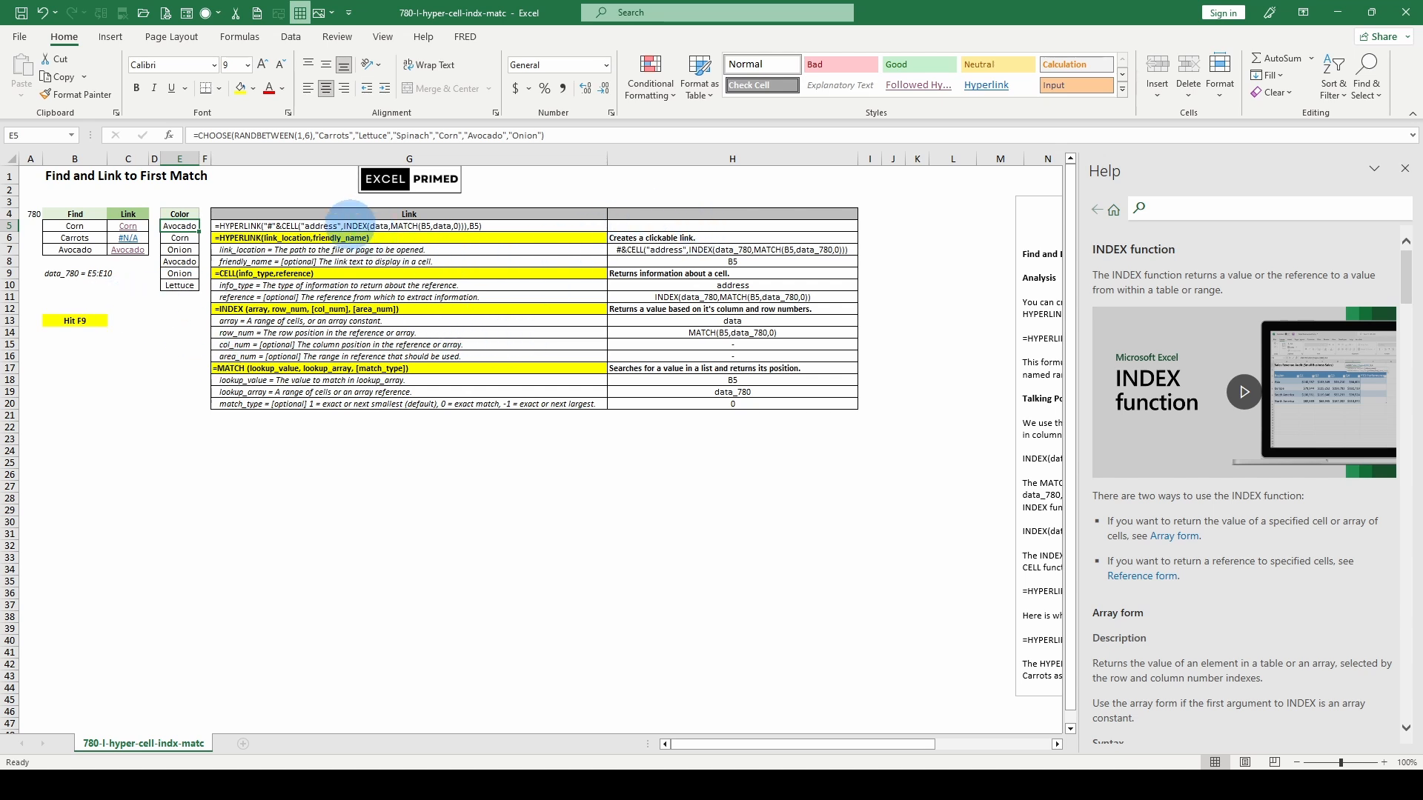
left_click(352, 225)
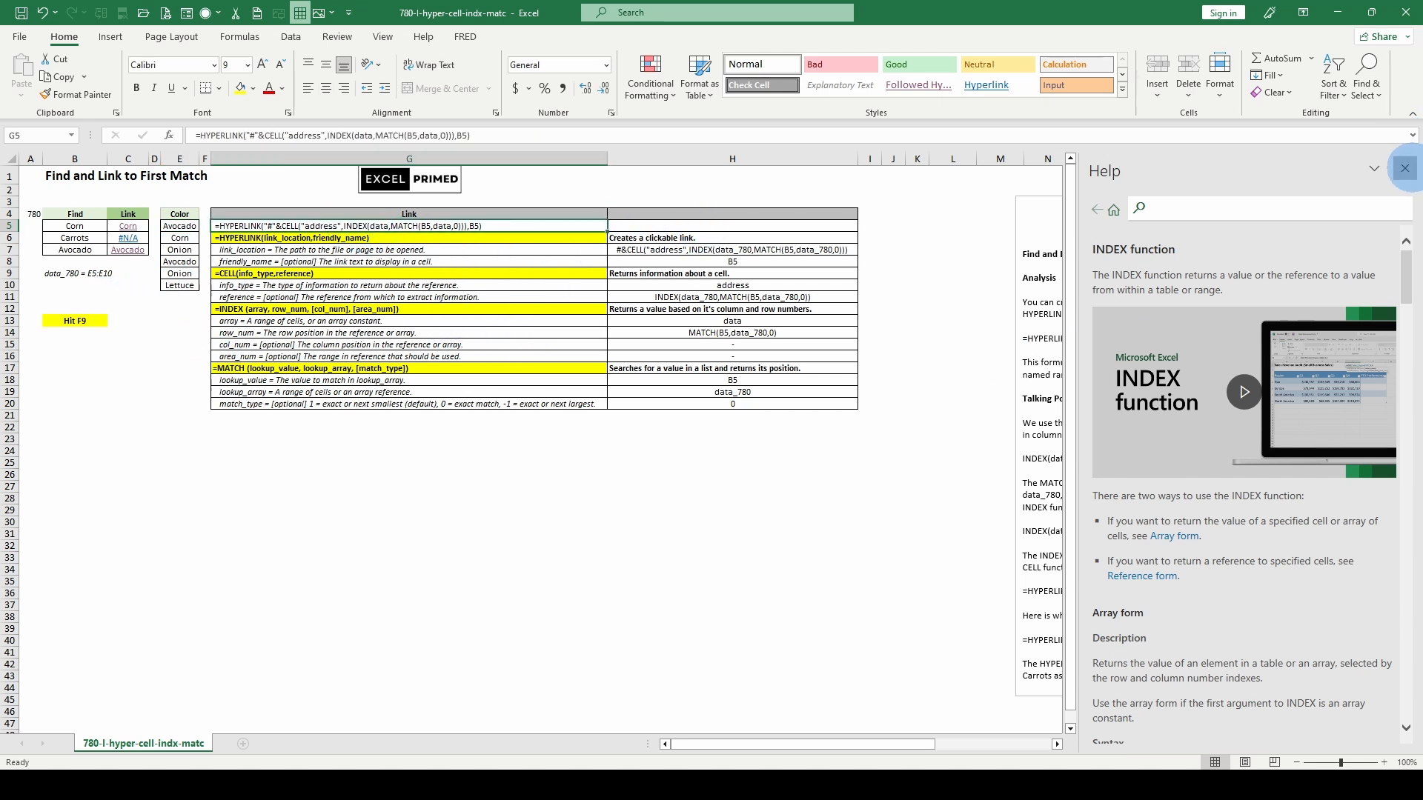
left_click(1404, 168)
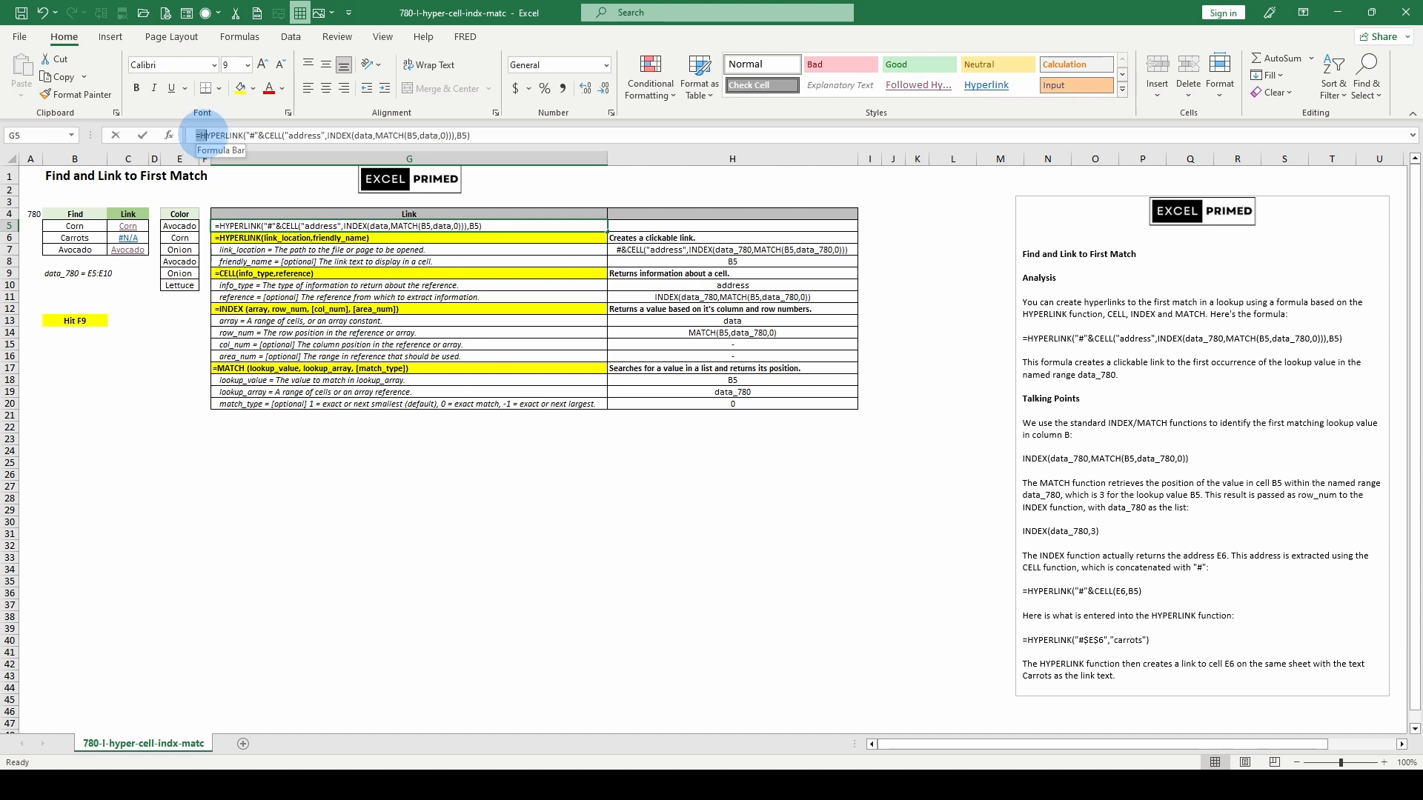
left_click_drag(196, 136, 264, 134)
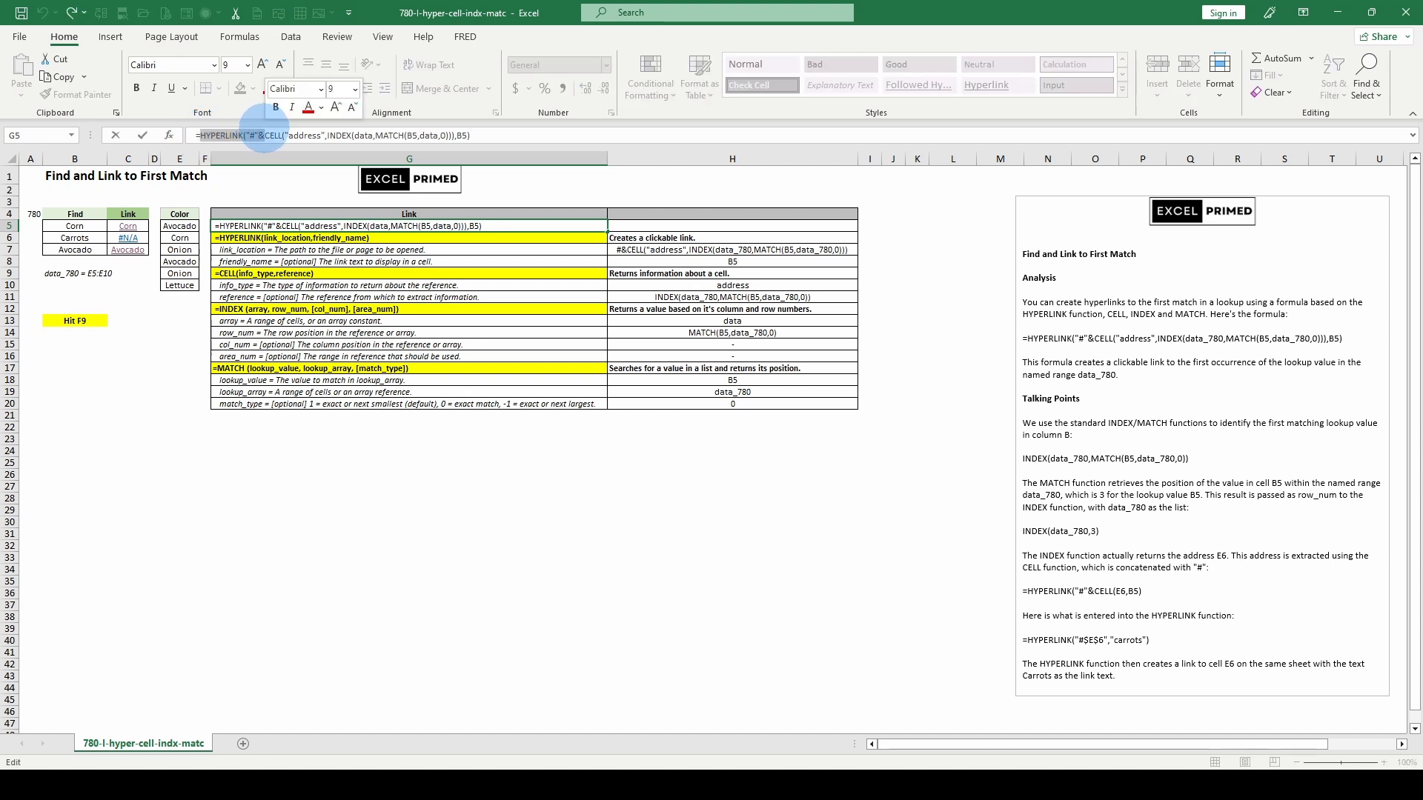
key("Delete")
left_click_drag(409, 138, 386, 137)
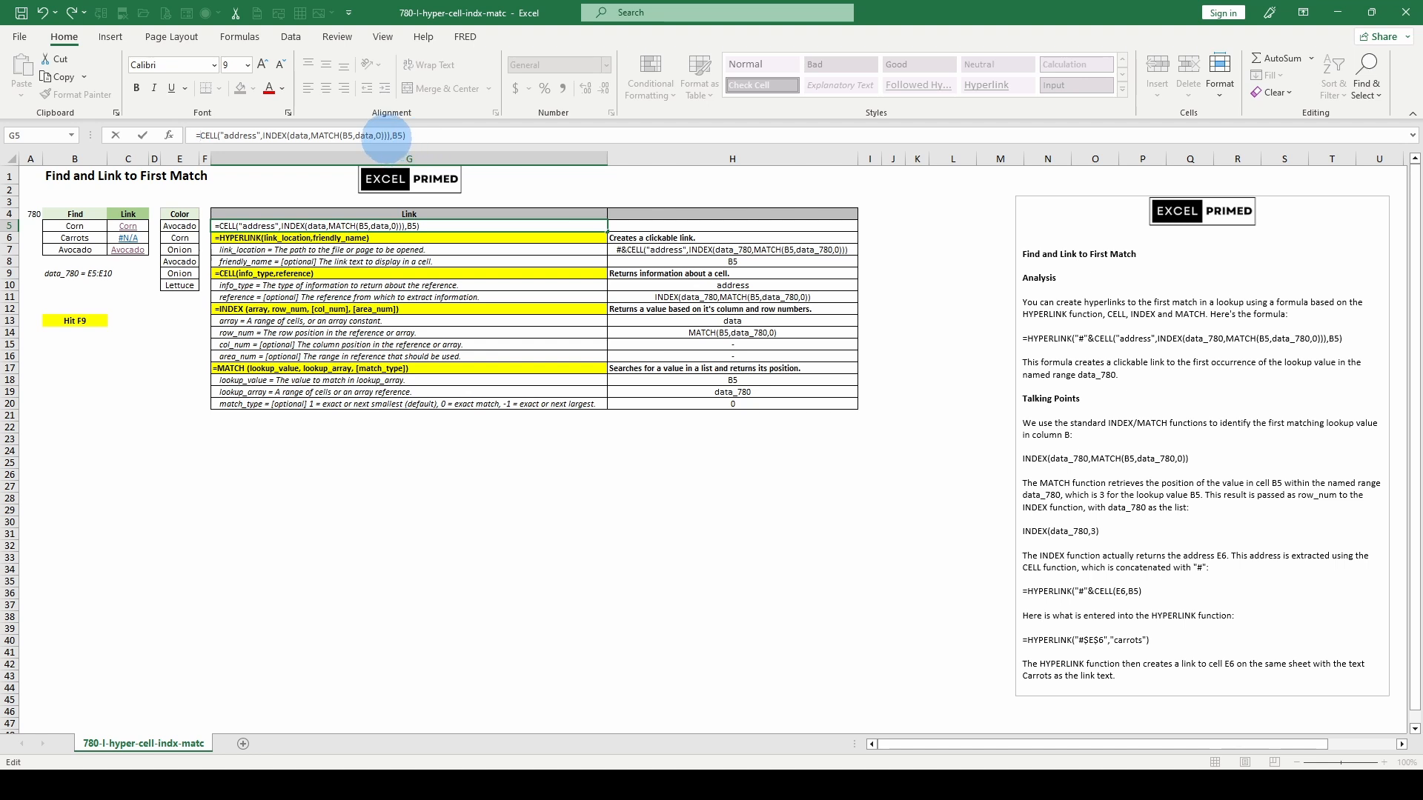
key("Delete")
key("ctrl+Return")
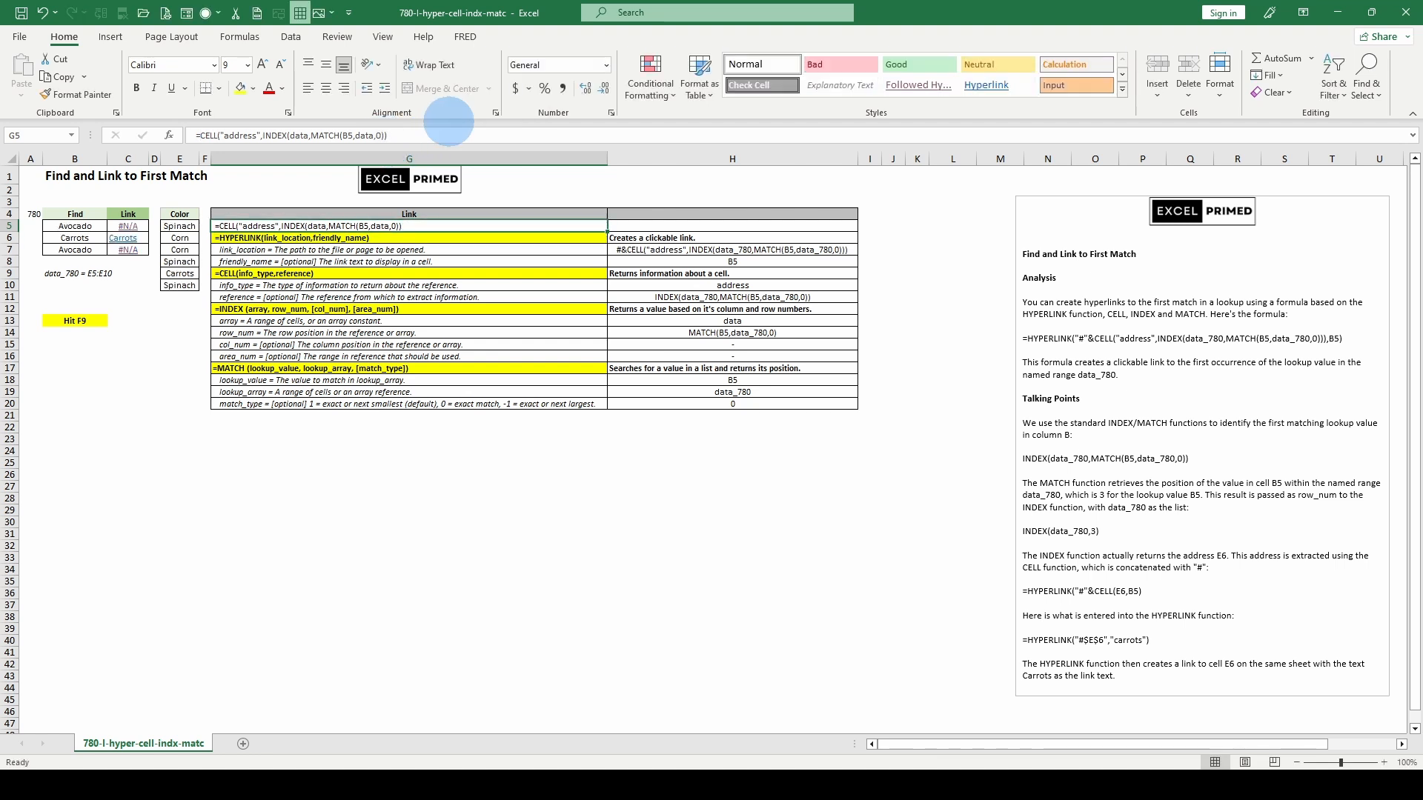
key("ctrl+z")
Strip the CELL wrapper from C5's formula, leaving =INDEX(data_780,MATCH(B5,data_780,0)), and recalculate the sheet.
left_click(133, 236)
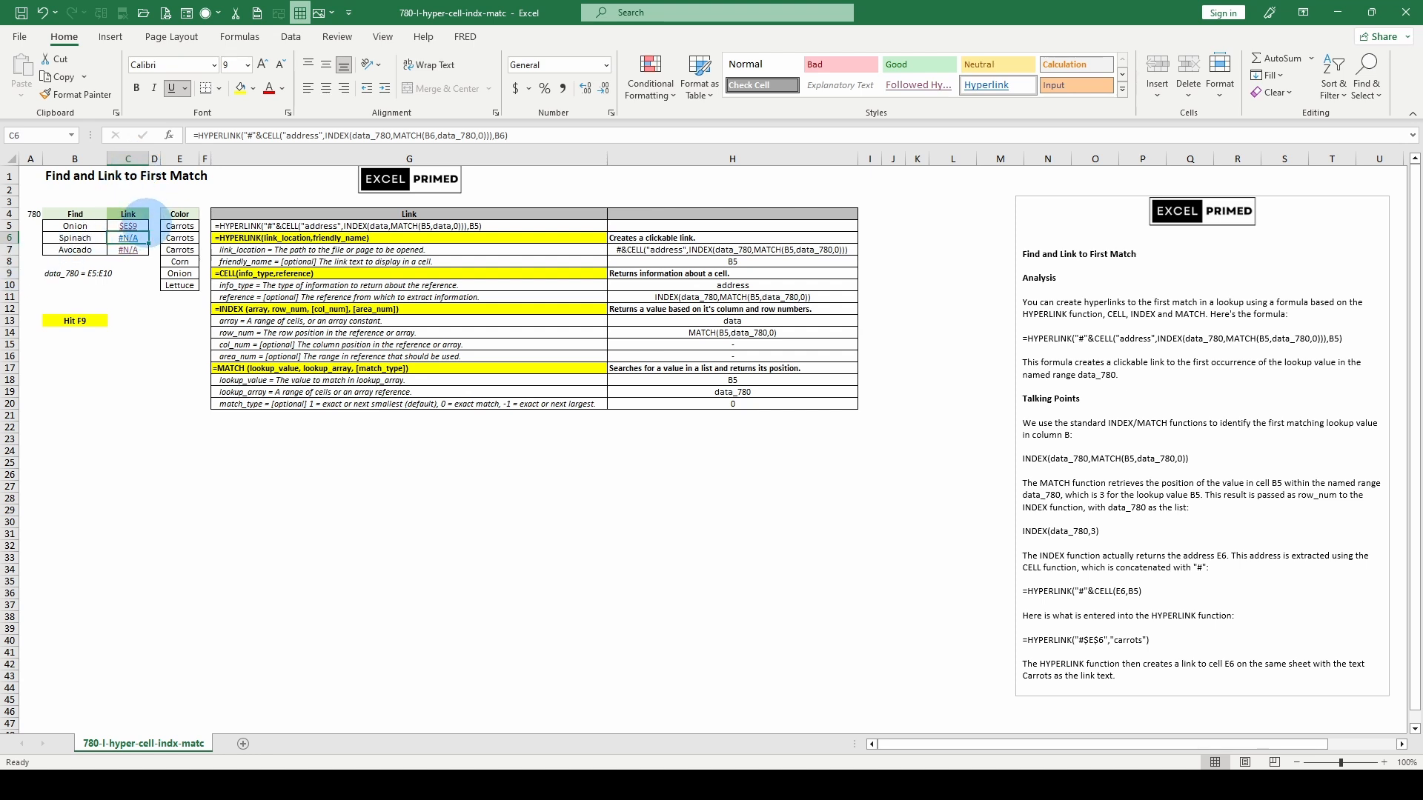
left_click(134, 225)
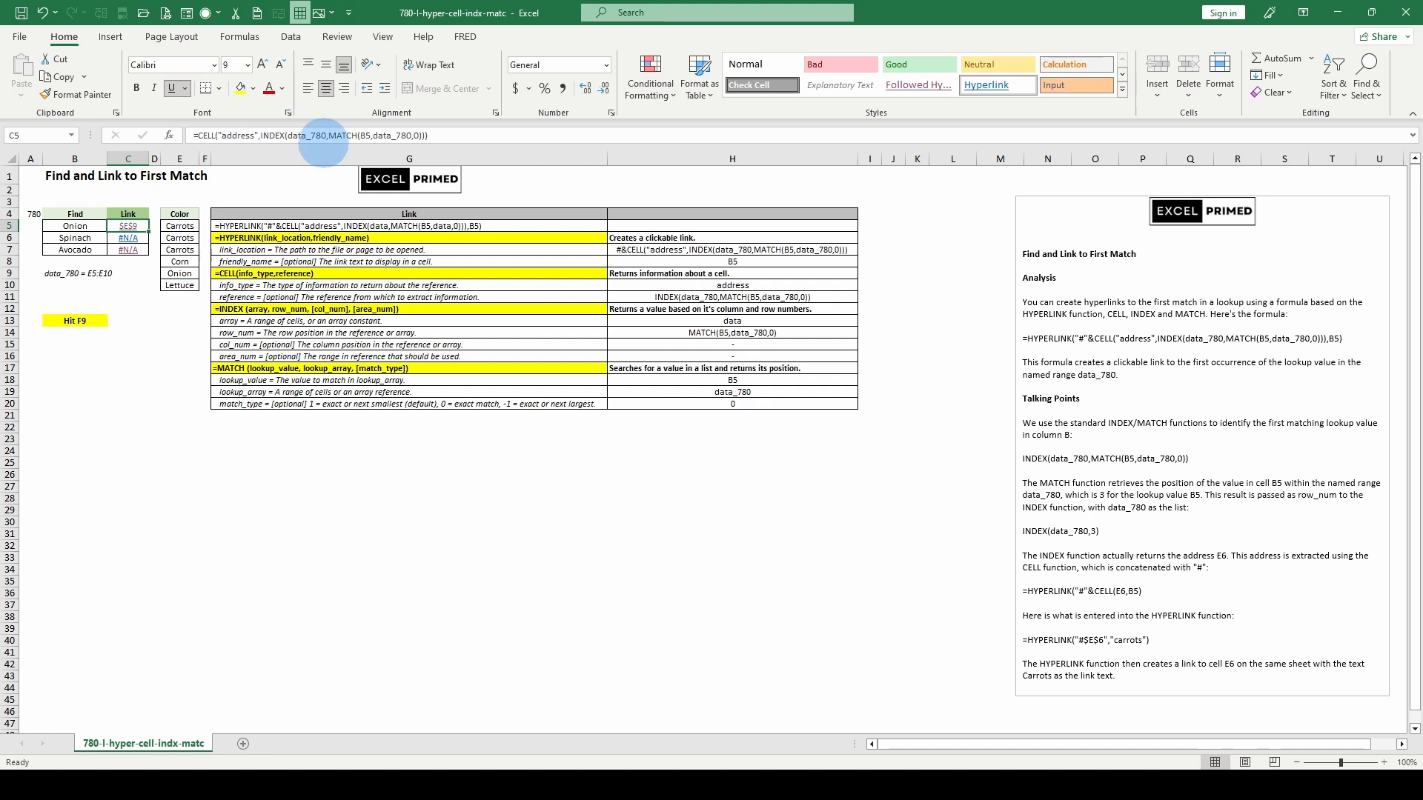
left_click_drag(197, 135, 260, 135)
key("Delete")
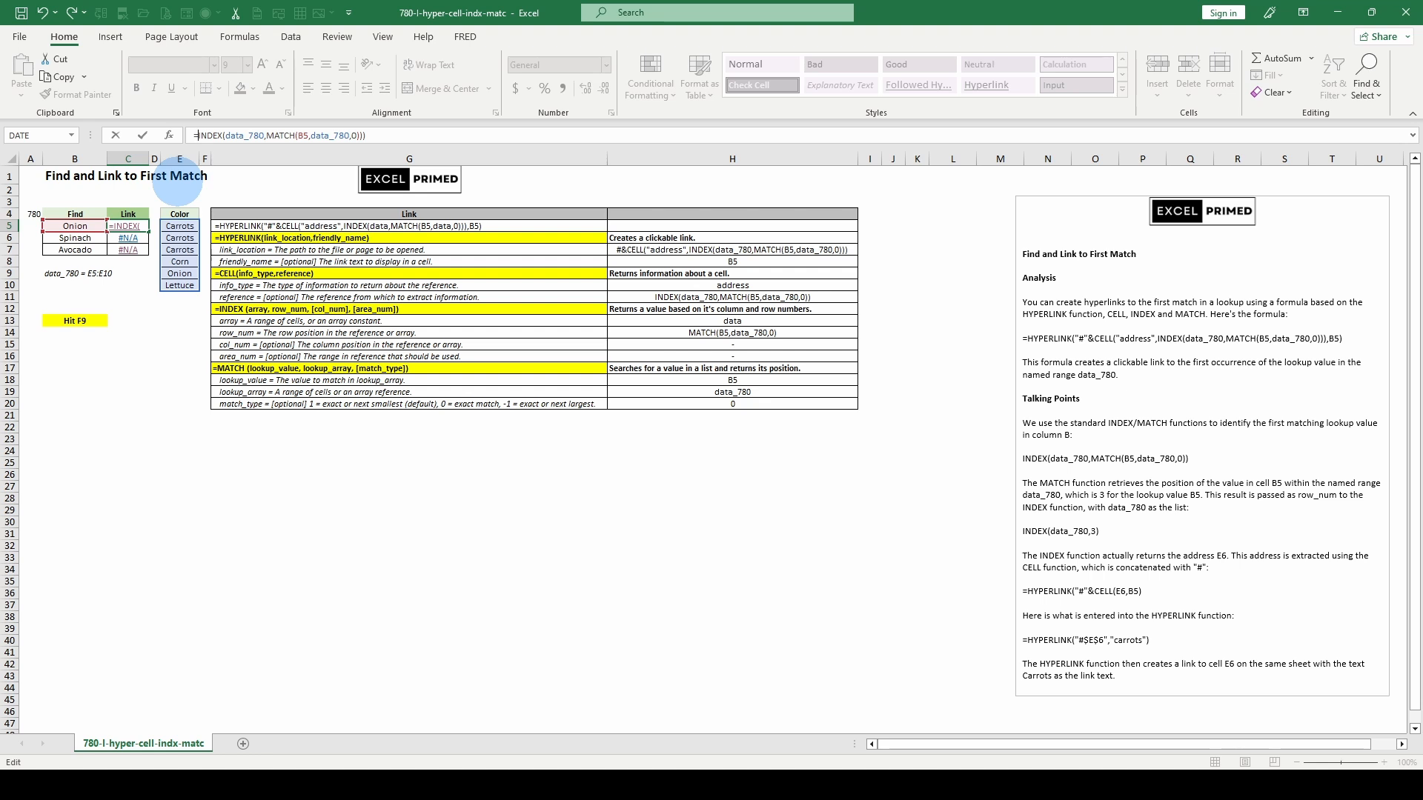
key("ctrl+Return")
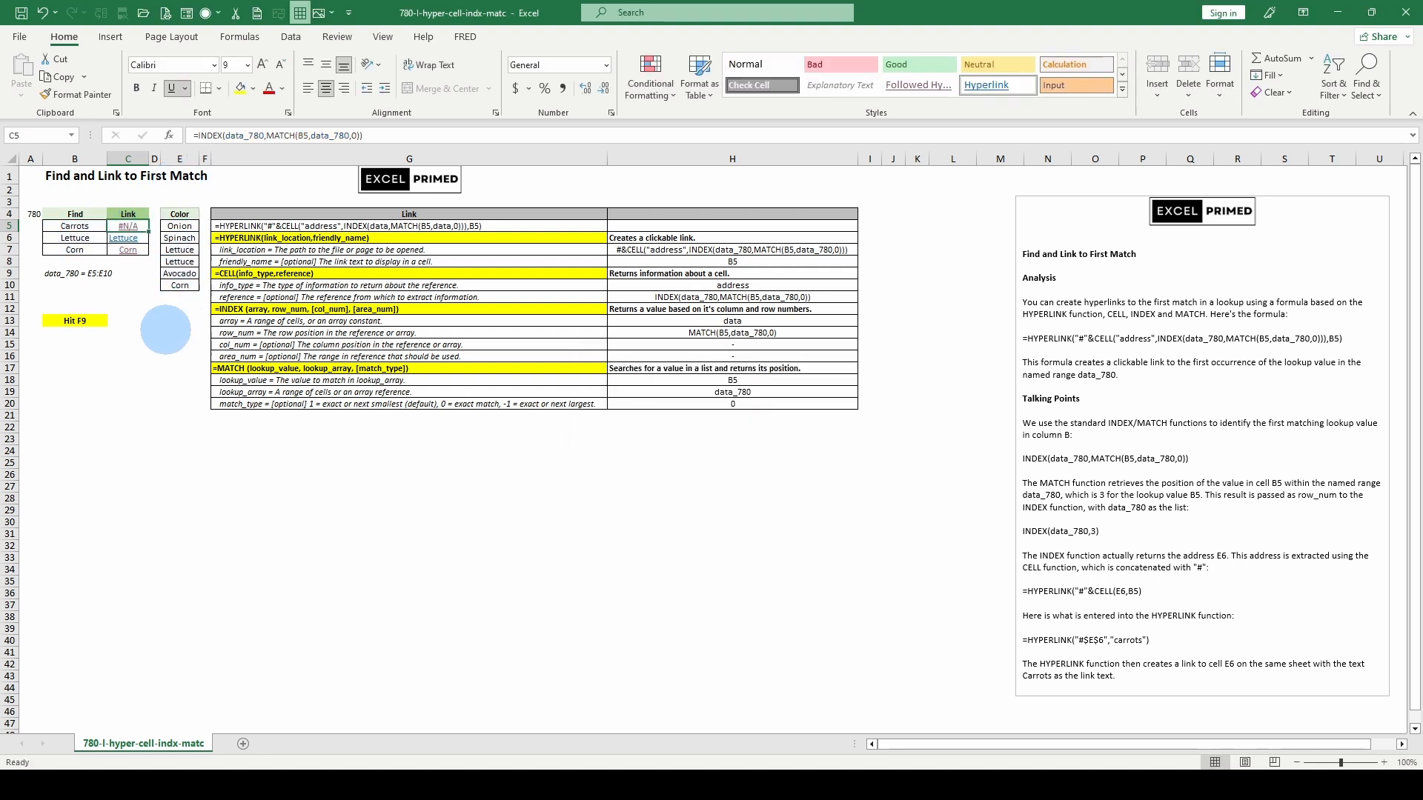
key("F9")
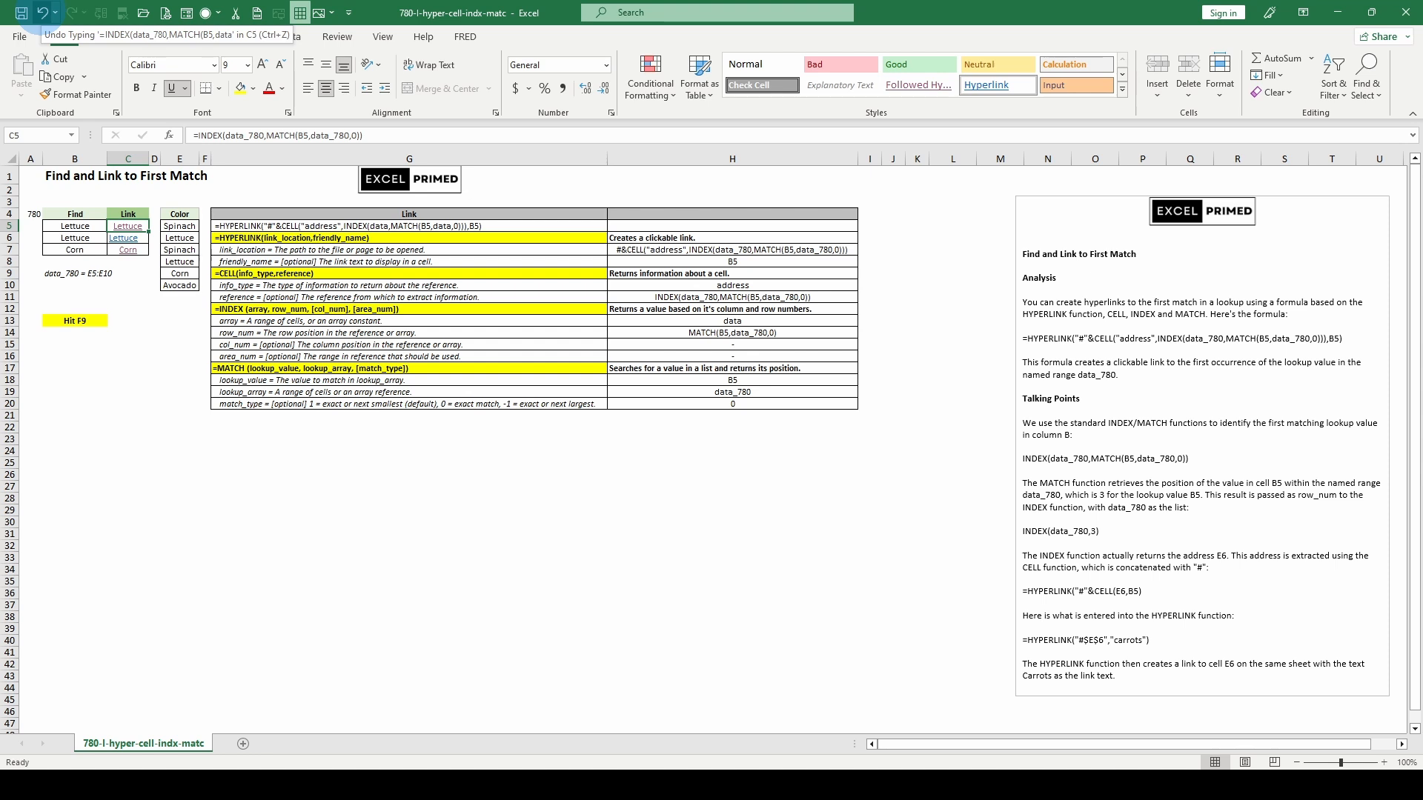
Undo the edits to C5's formula back to the full HYPERLINK version and recalculate the sheet.
left_click(42, 13)
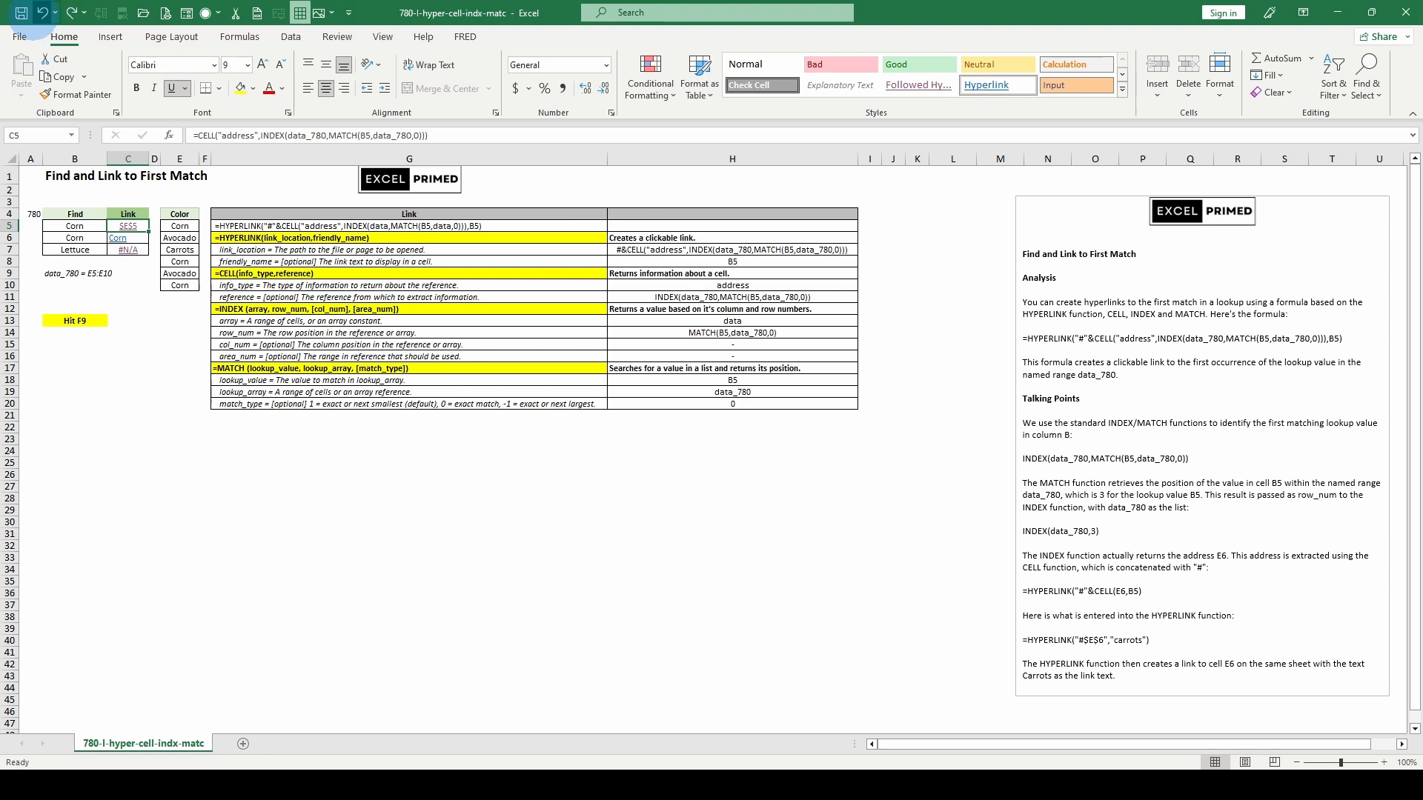
key("F9")
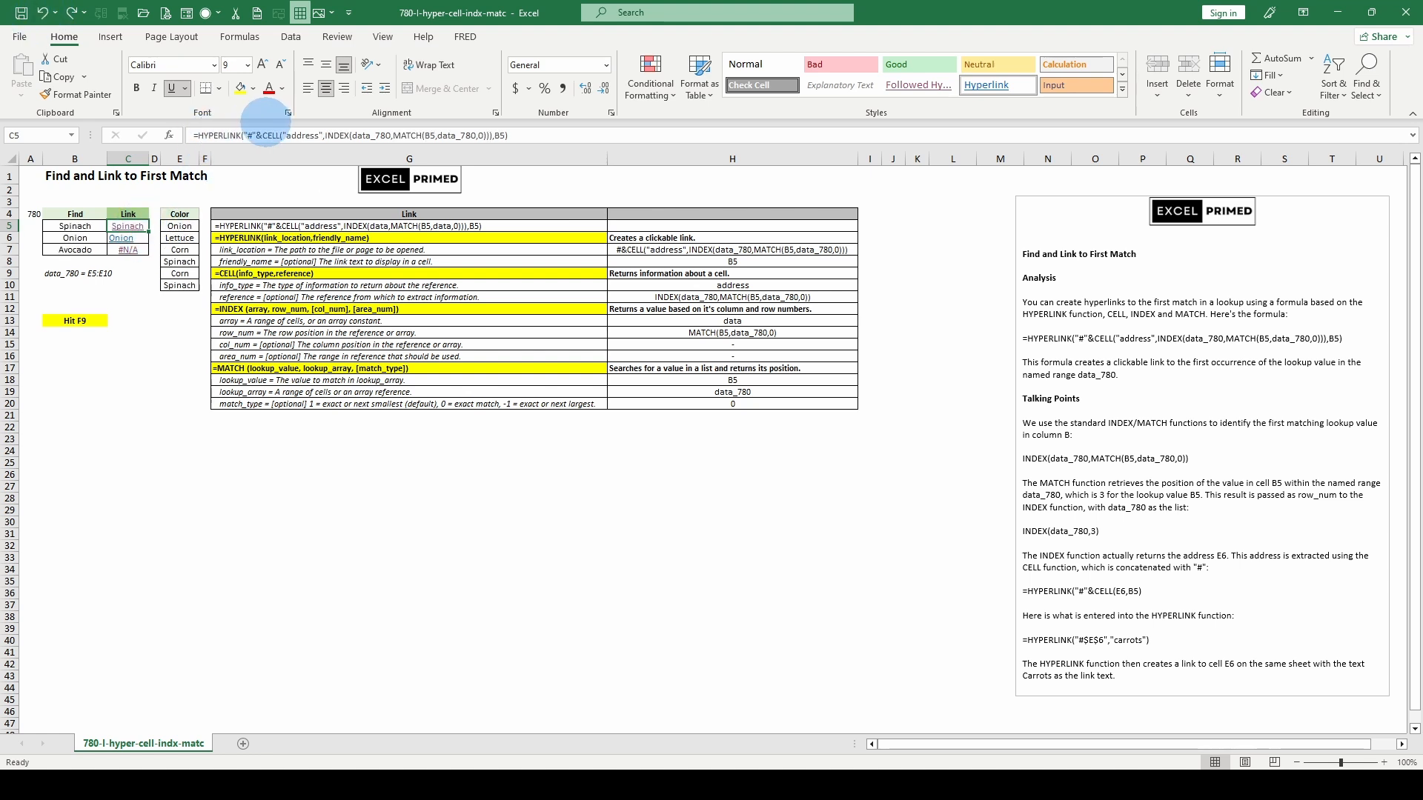